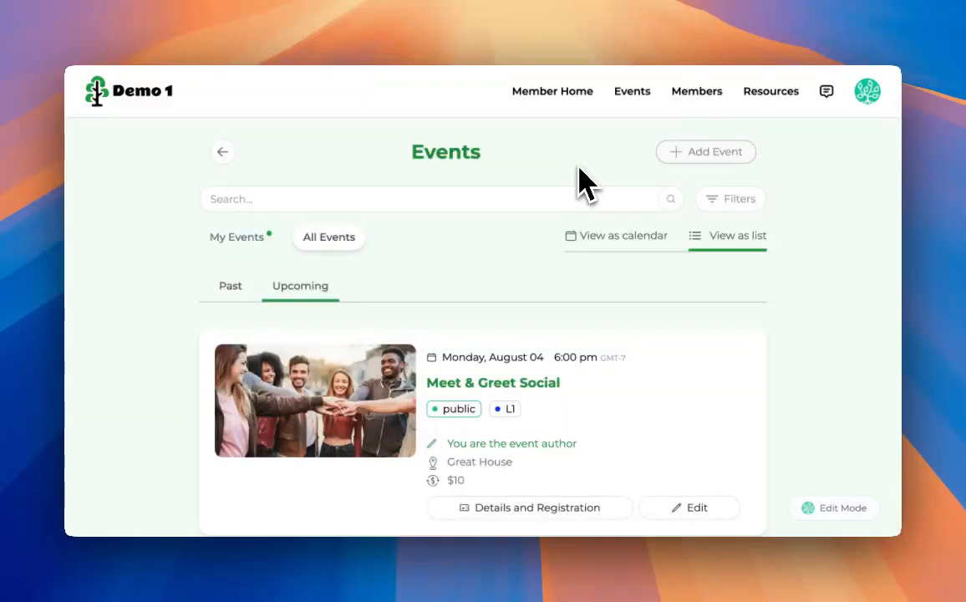
# View the events as a calendar and return to the list view.
pyautogui.scroll(-3, 571, 291)
pyautogui.scroll(3, 572, 291)
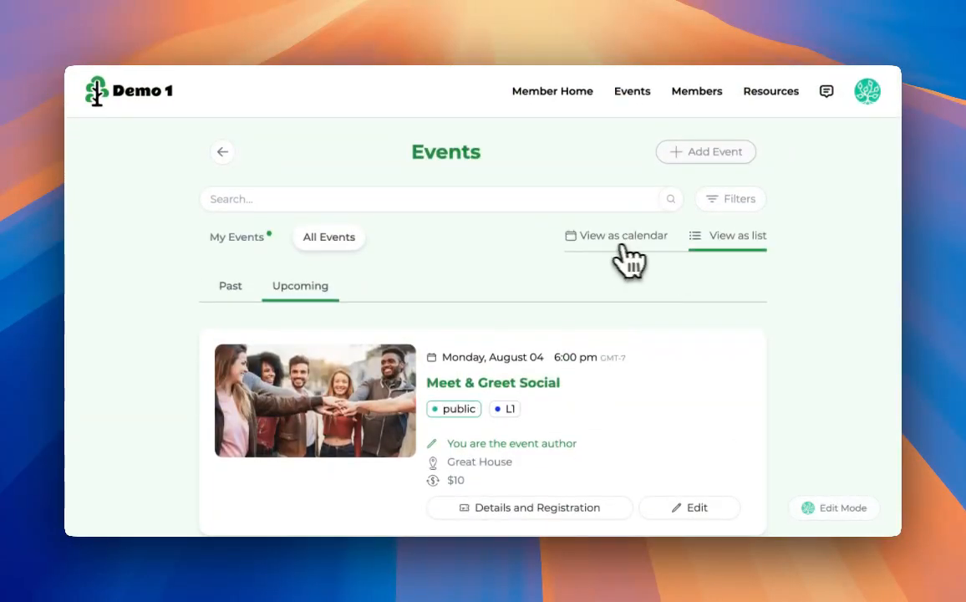
pyautogui.click(610, 241)
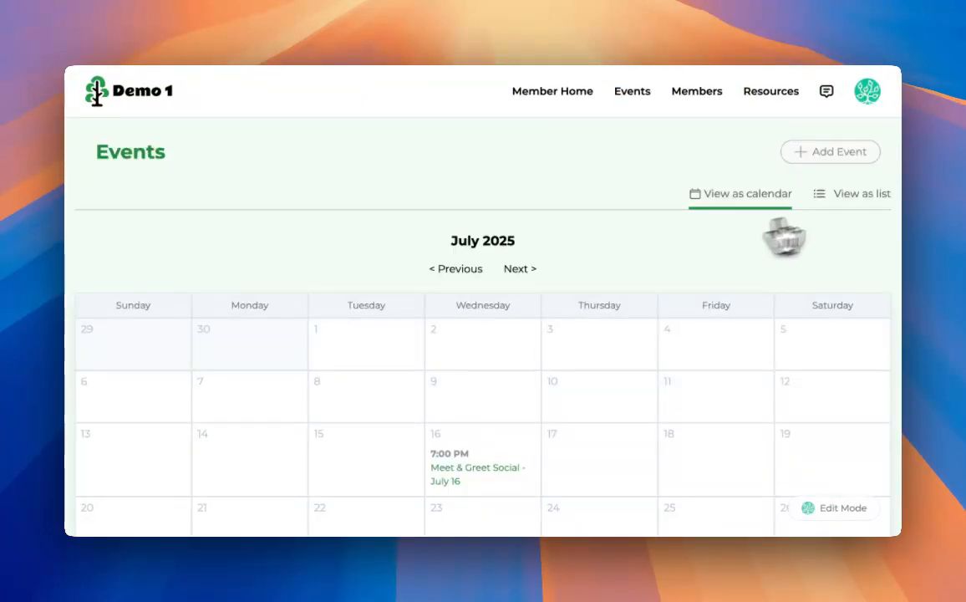
pyautogui.click(859, 196)
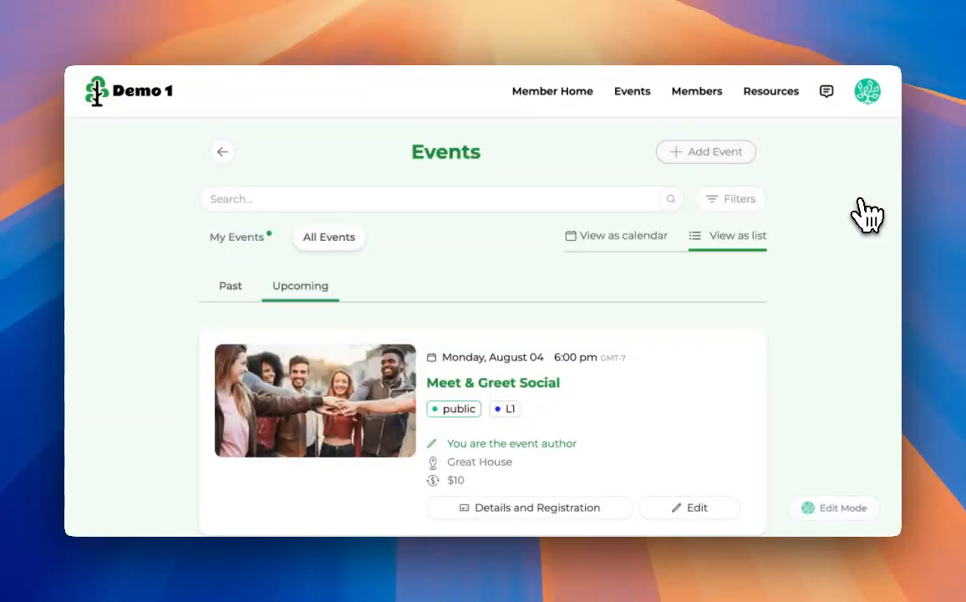
# Start a new event and title it "My Great Event".
pyautogui.click(724, 157)
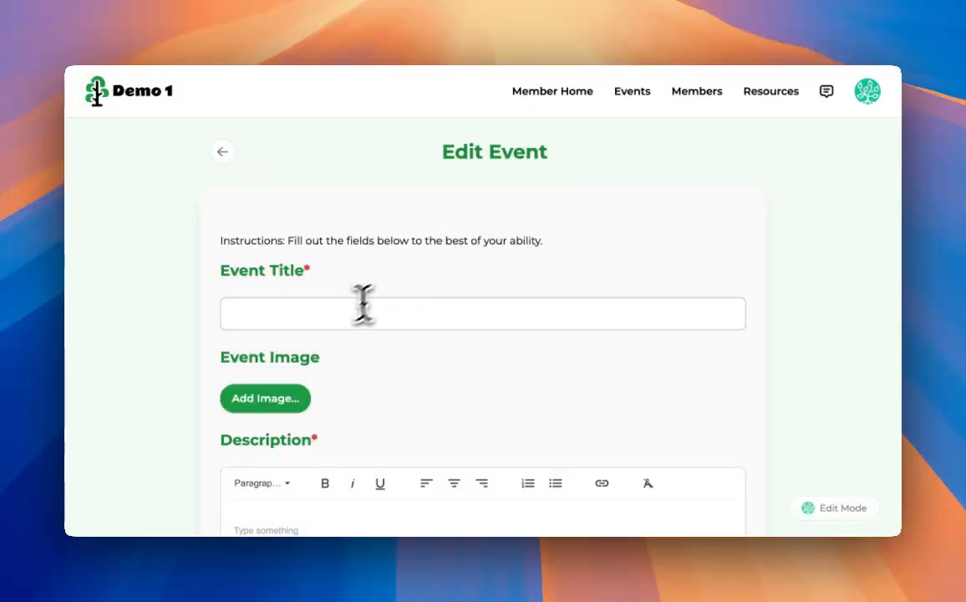
pyautogui.click(333, 319)
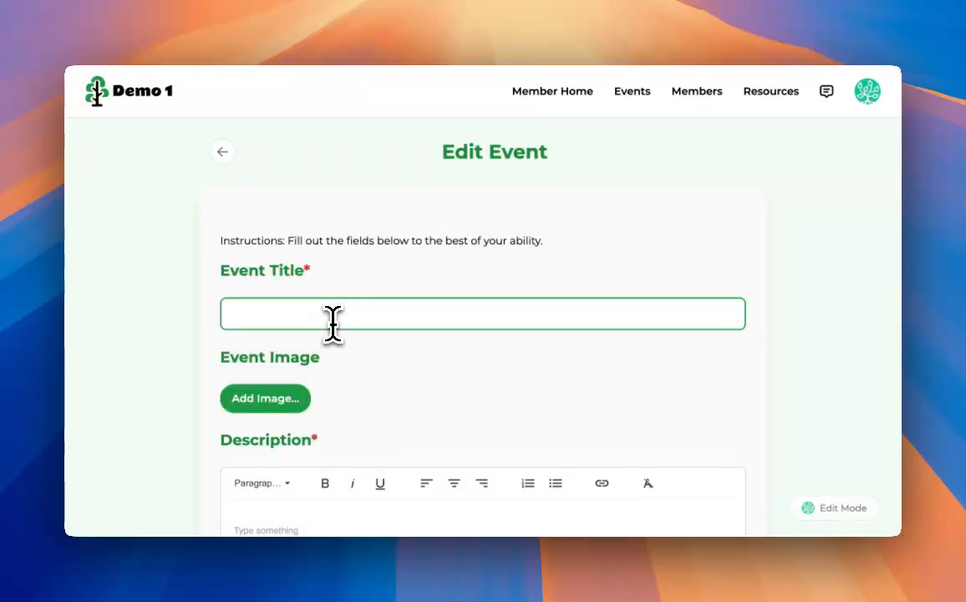
pyautogui.write('My Great Event')
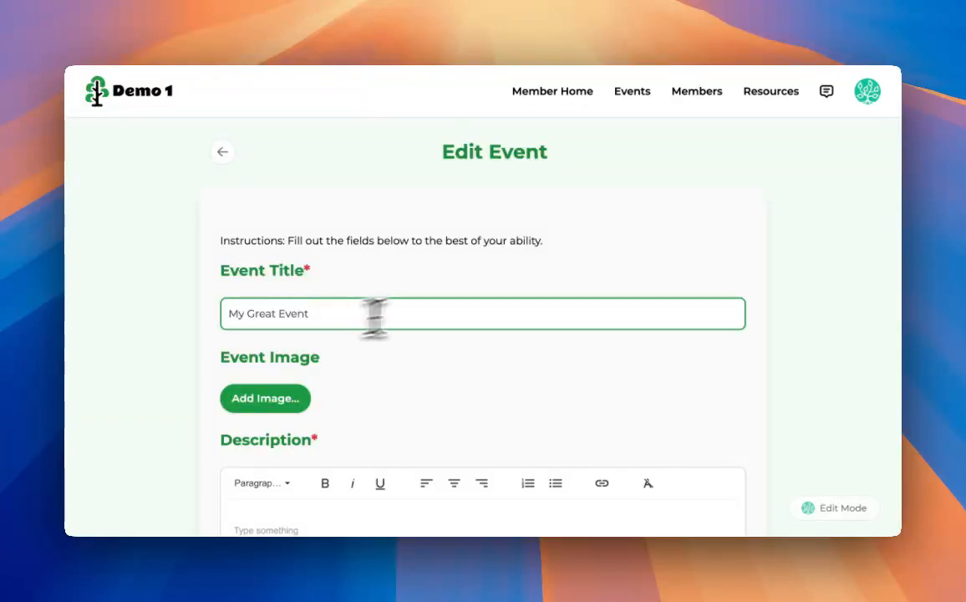
# Search the existing event images for "ori" and choose the light bulb chalkboard picture as the event image.
pyautogui.scroll(-3, 493, 317)
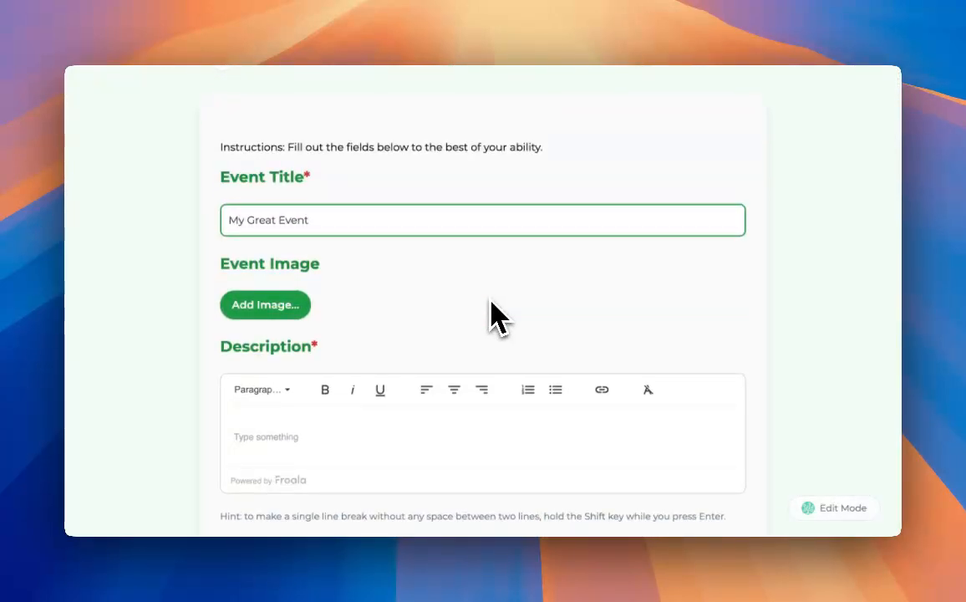
pyautogui.scroll(-1, 388, 326)
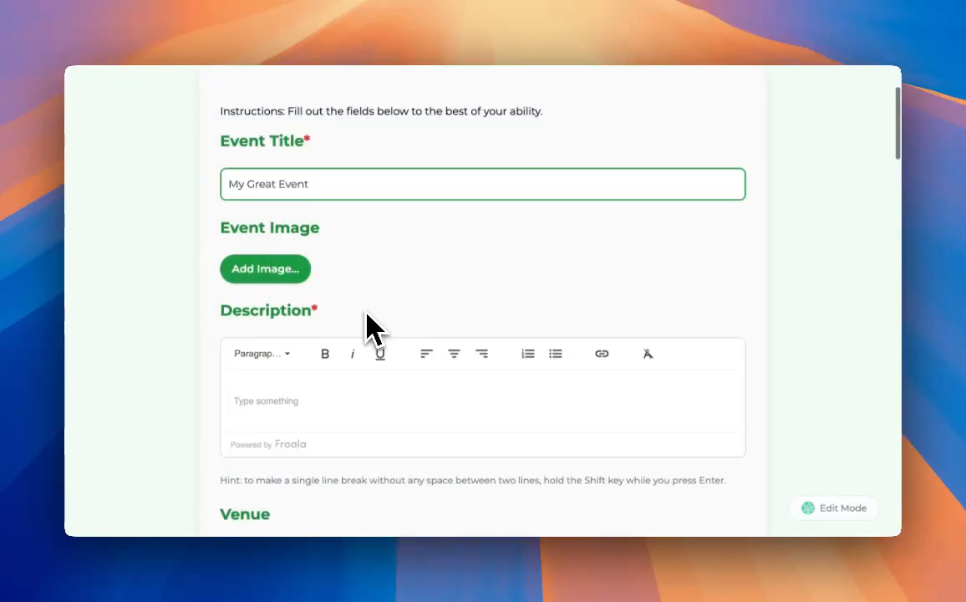
pyautogui.click(284, 278)
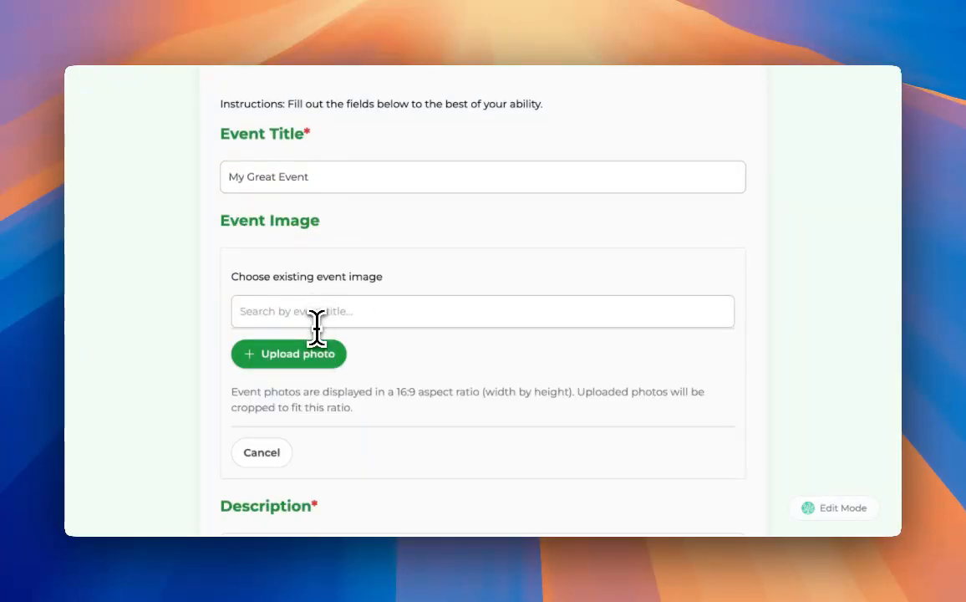
pyautogui.click(303, 311)
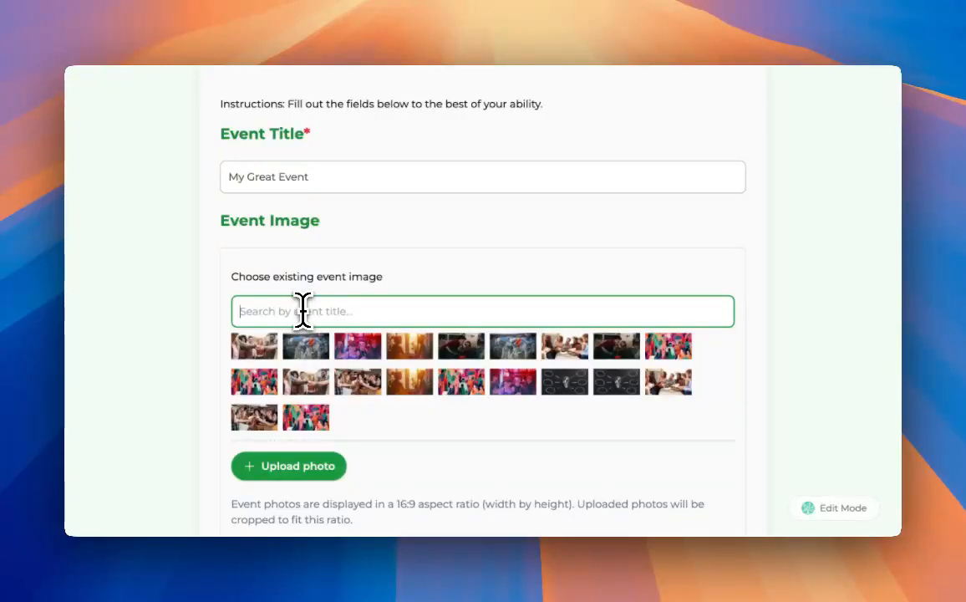
pyautogui.write('ot')
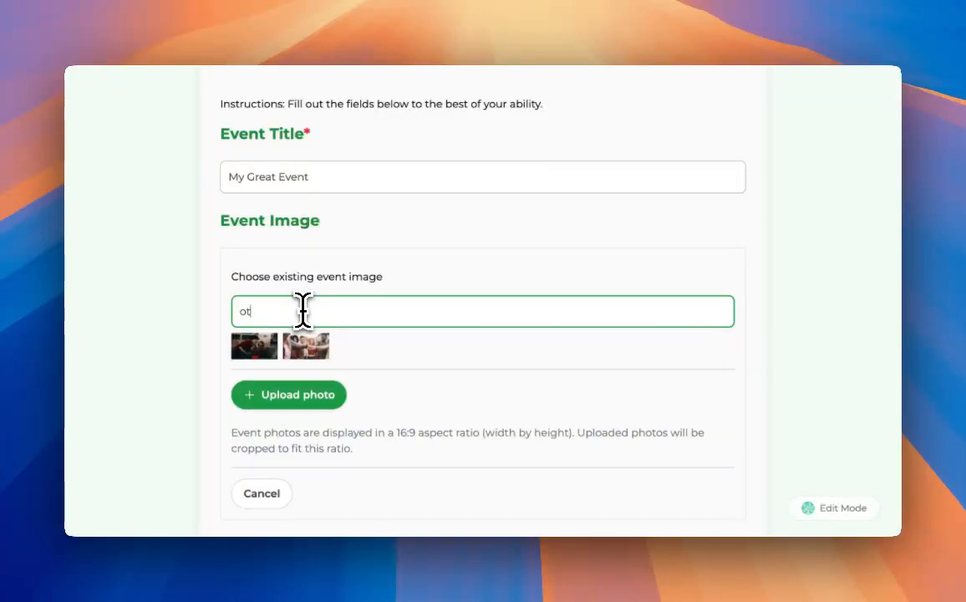
pyautogui.press('BackSpace')
pyautogui.write('ri')
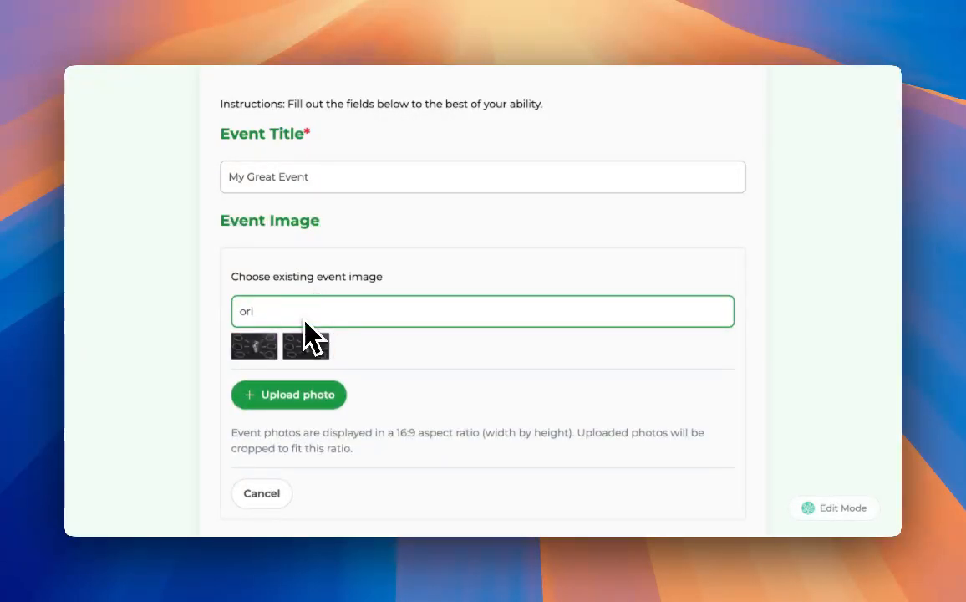
pyautogui.click(255, 350)
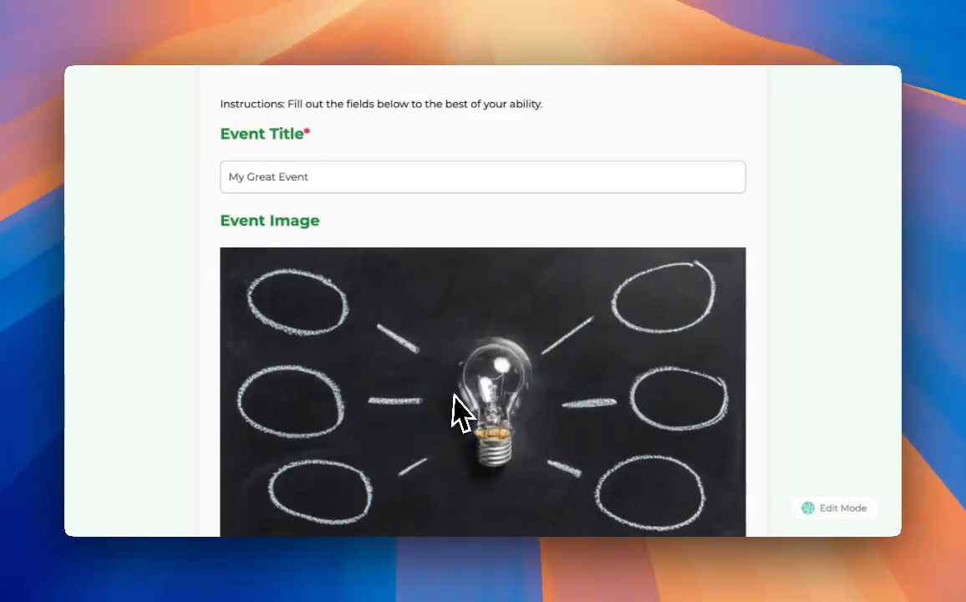
# Remove the light bulb picture from the event.
pyautogui.scroll(-5, 459, 410)
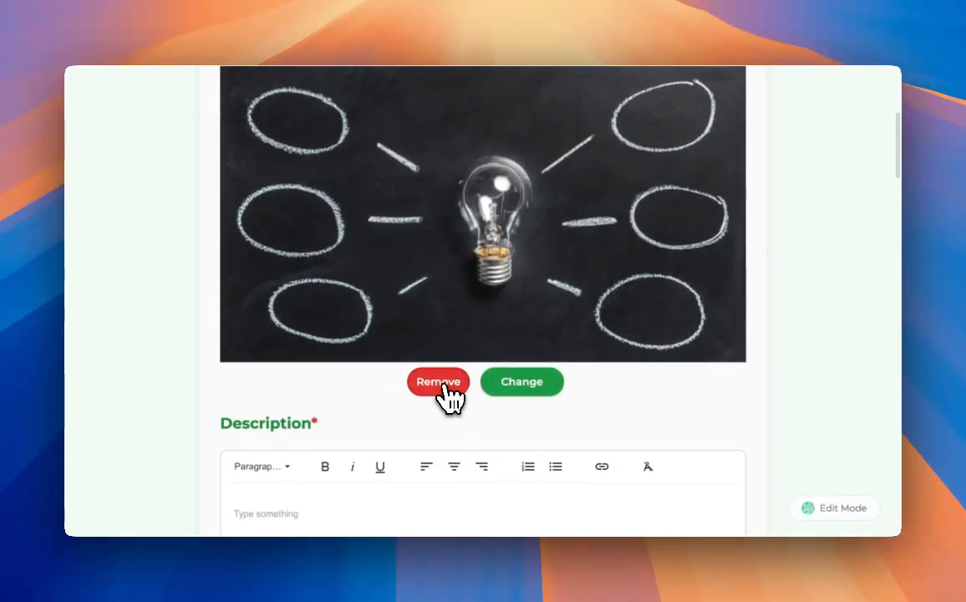
pyautogui.click(444, 380)
pyautogui.scroll(3, 462, 394)
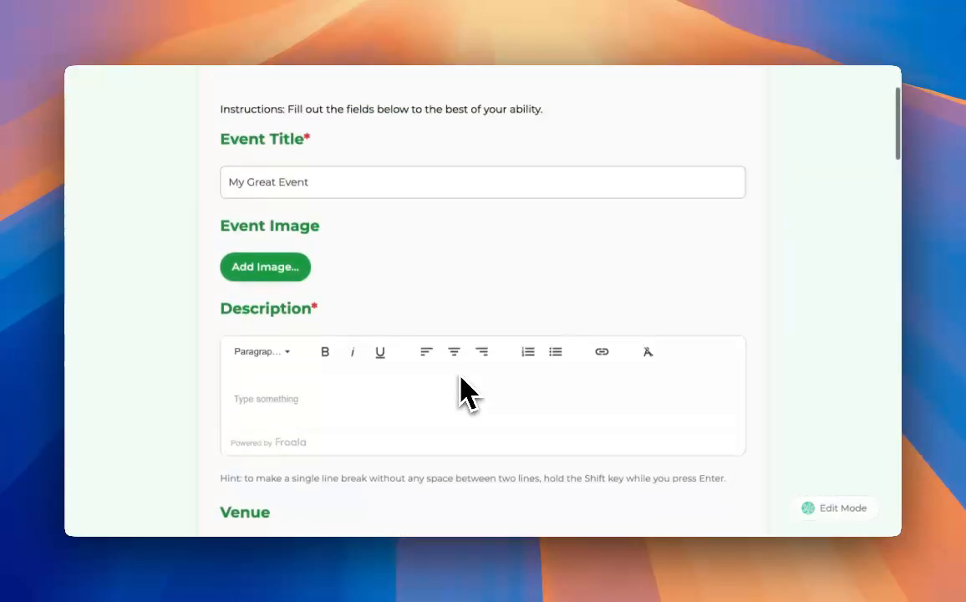
# Upload the photo of people preparing food in a kitchen from the Event Photos folder as the event image.
pyautogui.click(269, 285)
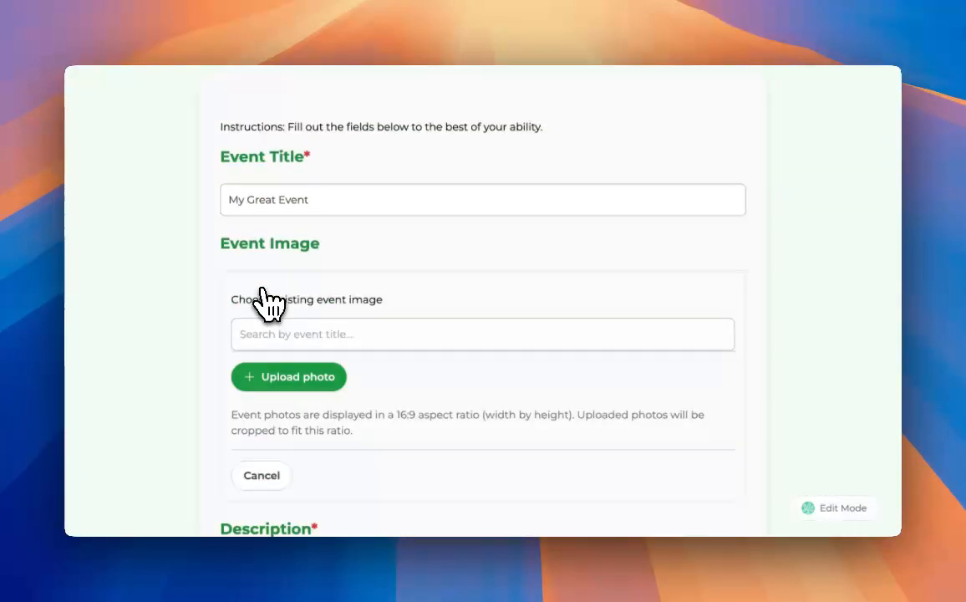
pyautogui.click(287, 391)
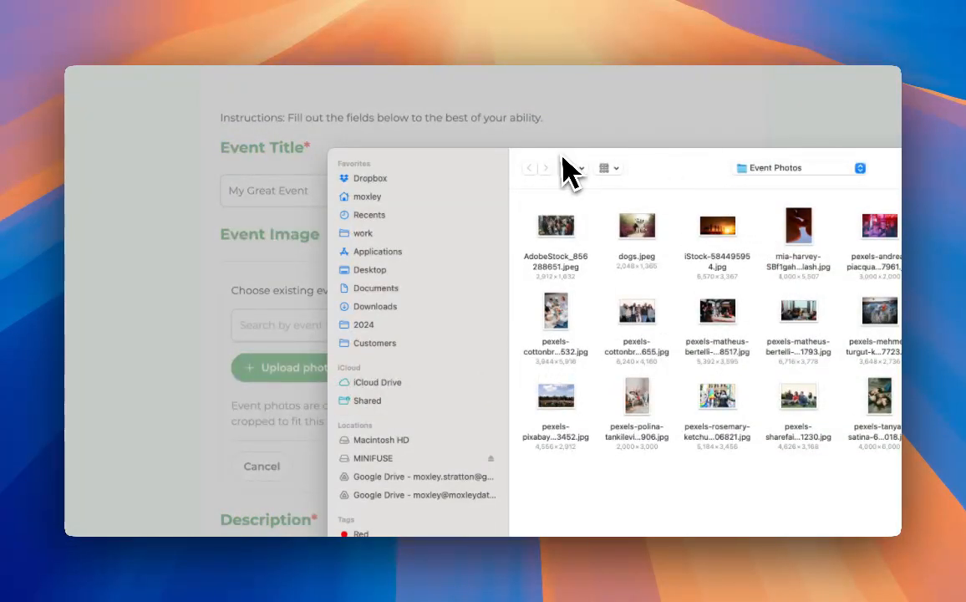
pyautogui.doubleClick(962, 231)
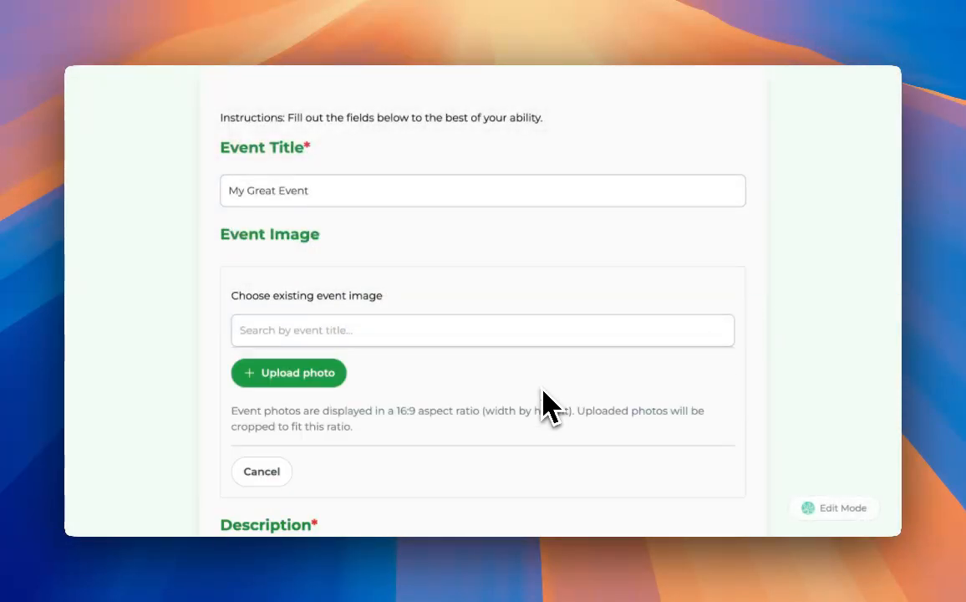
pyautogui.scroll(-3, 549, 410)
pyautogui.scroll(-8, 549, 411)
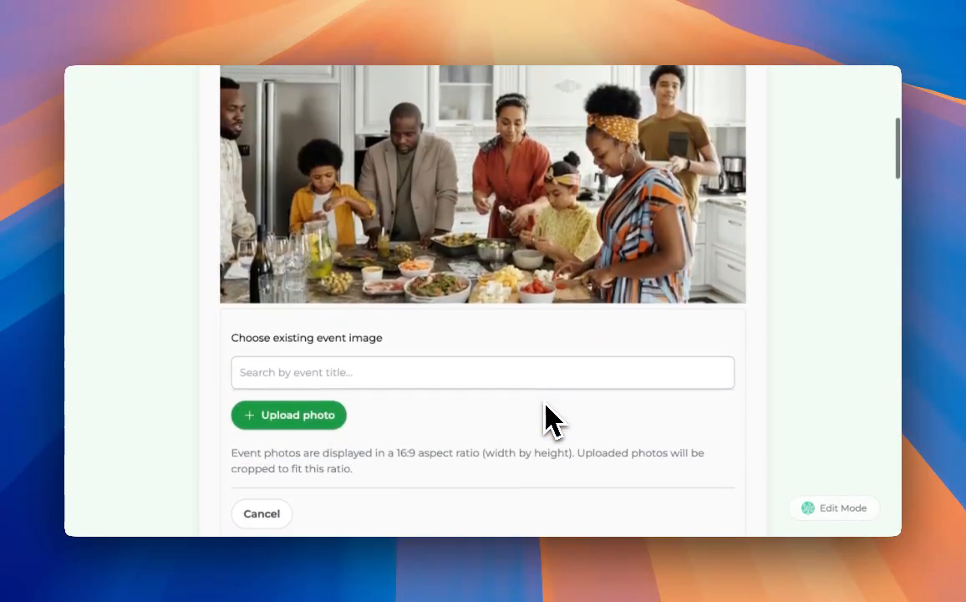
# Enter the trial text "fhgfhgf" in the event description and erase it.
pyautogui.scroll(-4, 550, 415)
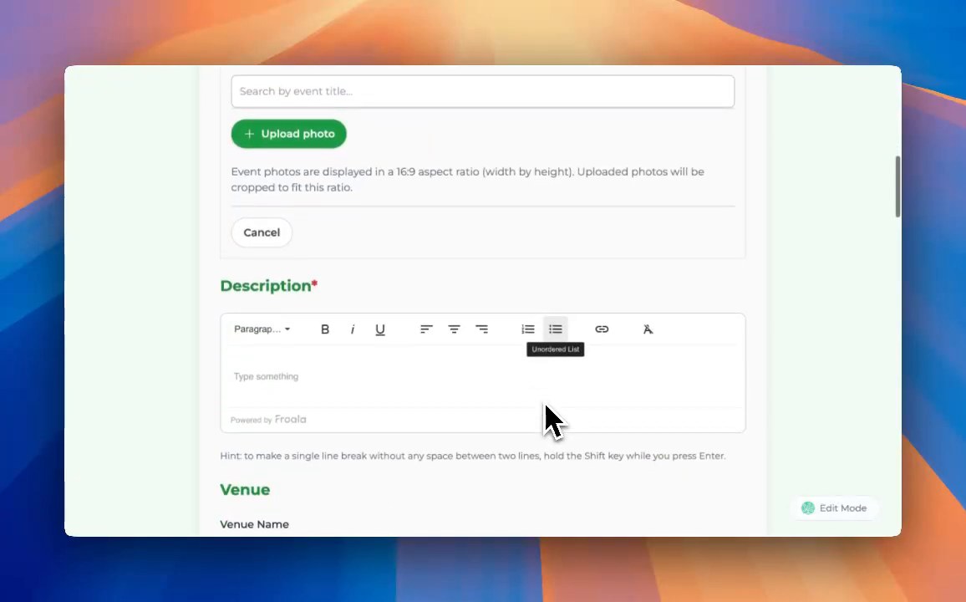
pyautogui.click(301, 288)
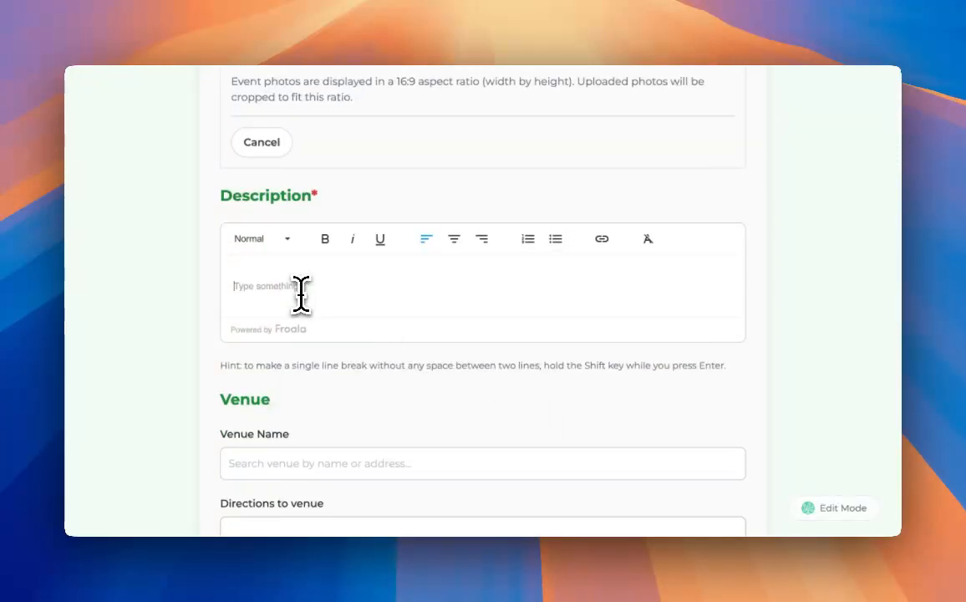
pyautogui.write('fhgfhgf')
pyautogui.press('Return')
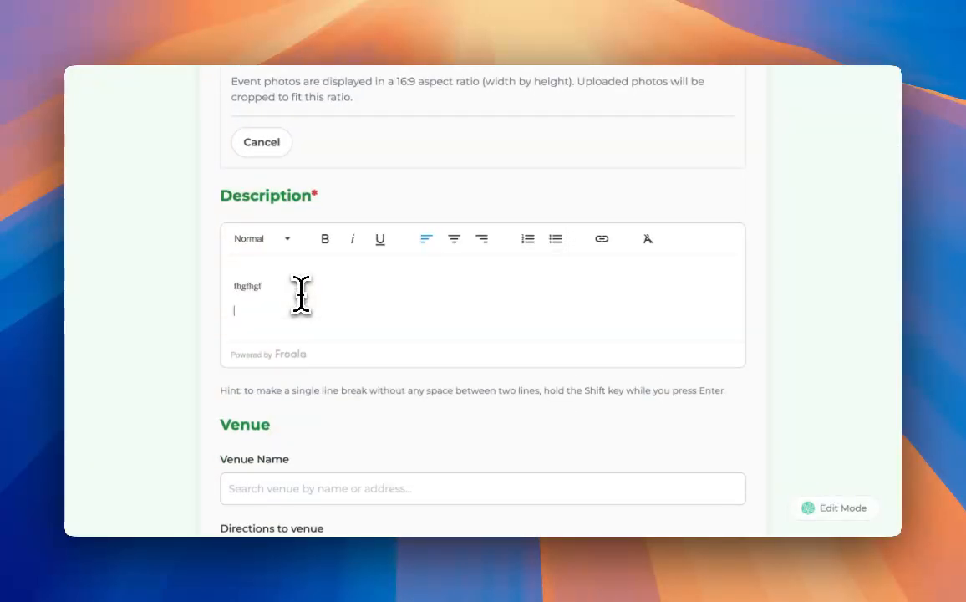
pyautogui.press('BackSpace')
pyautogui.press('BackSpace')
pyautogui.press('BackSpace')
pyautogui.press('BackSpace')
pyautogui.press('BackSpace')
pyautogui.press('BackSpace')
pyautogui.press('BackSpace')
pyautogui.press('BackSpace')
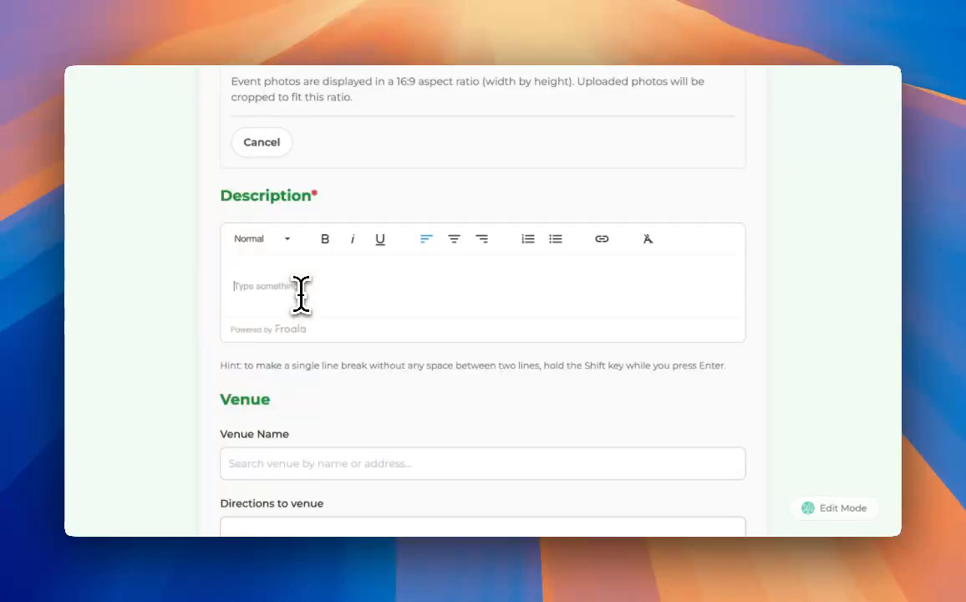
# Examine the paragraph styles offered by the description editor, leaving the style unselected.
pyautogui.click(279, 244)
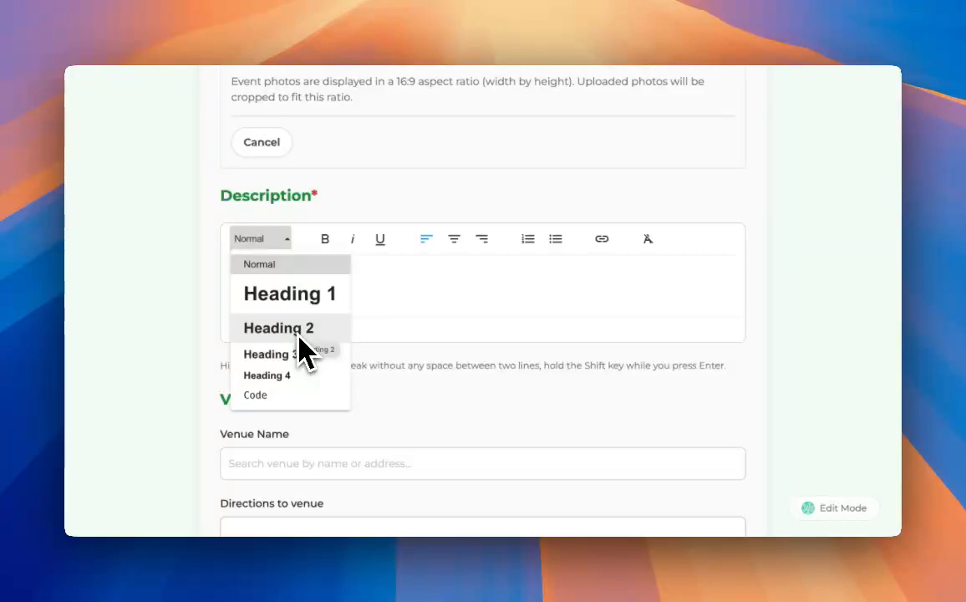
pyautogui.click(407, 294)
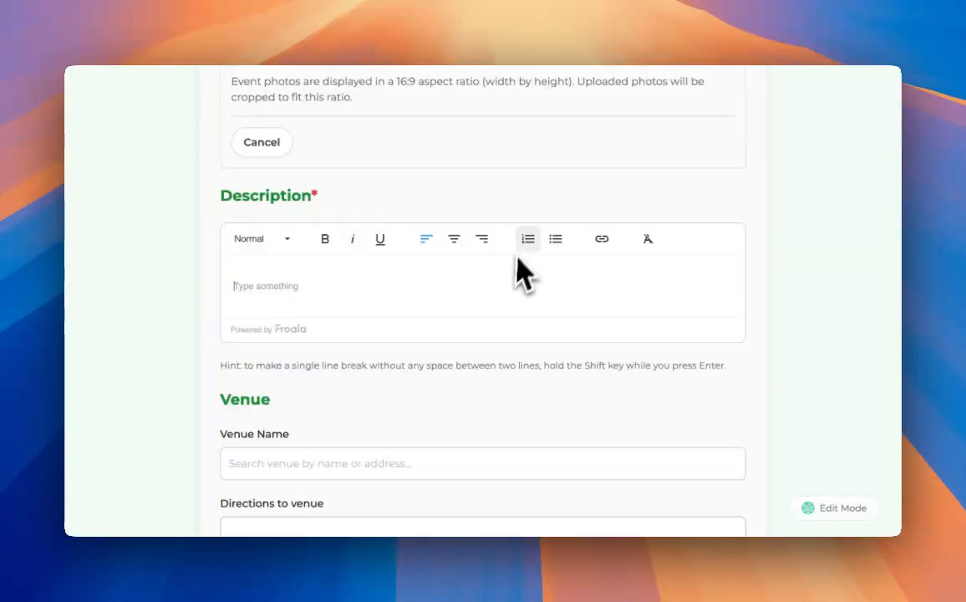
# Open the form for adding a new venue to review its fields, and cancel it without saving.
pyautogui.scroll(-2, 502, 309)
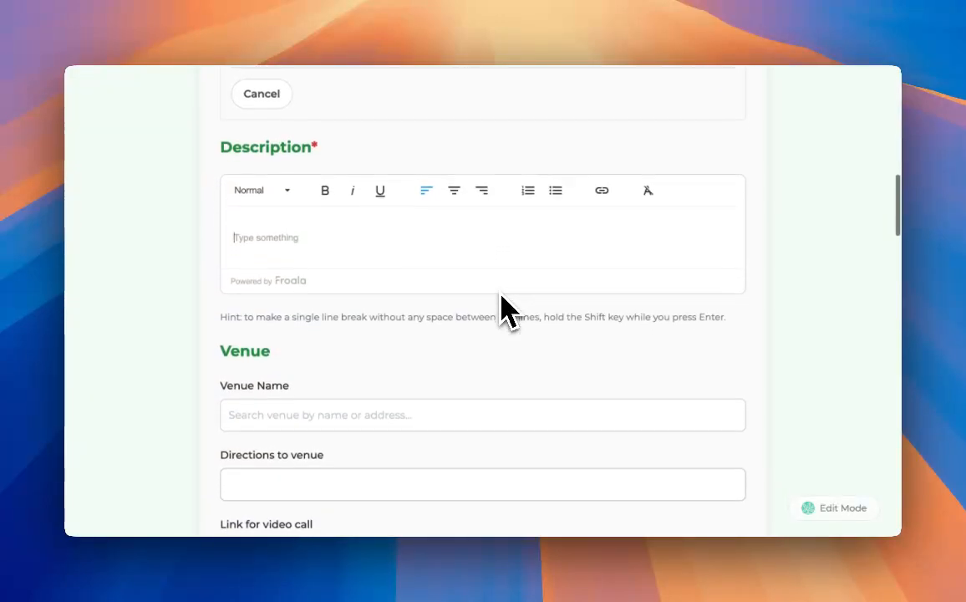
pyautogui.scroll(-4, 501, 309)
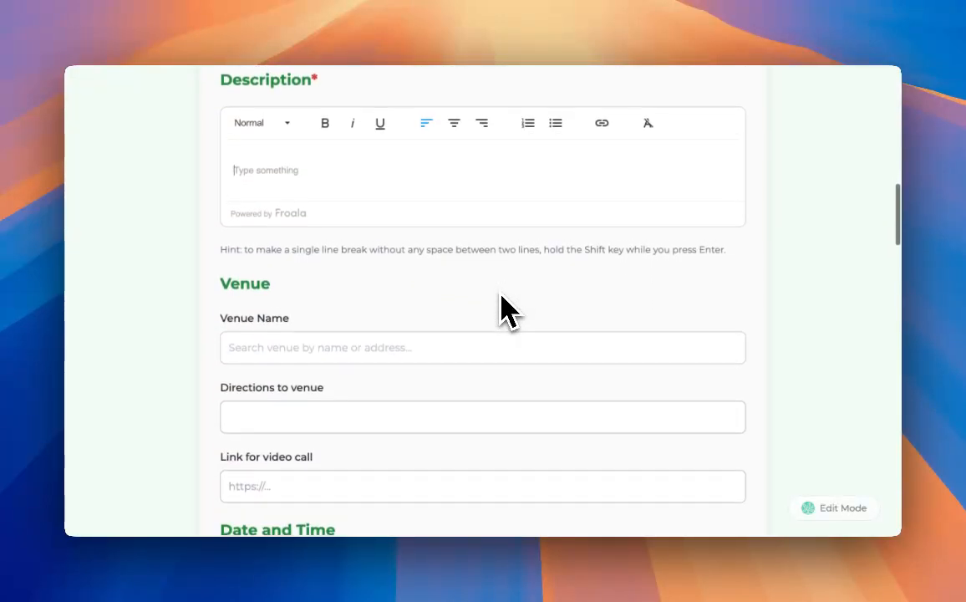
pyautogui.scroll(-2, 497, 311)
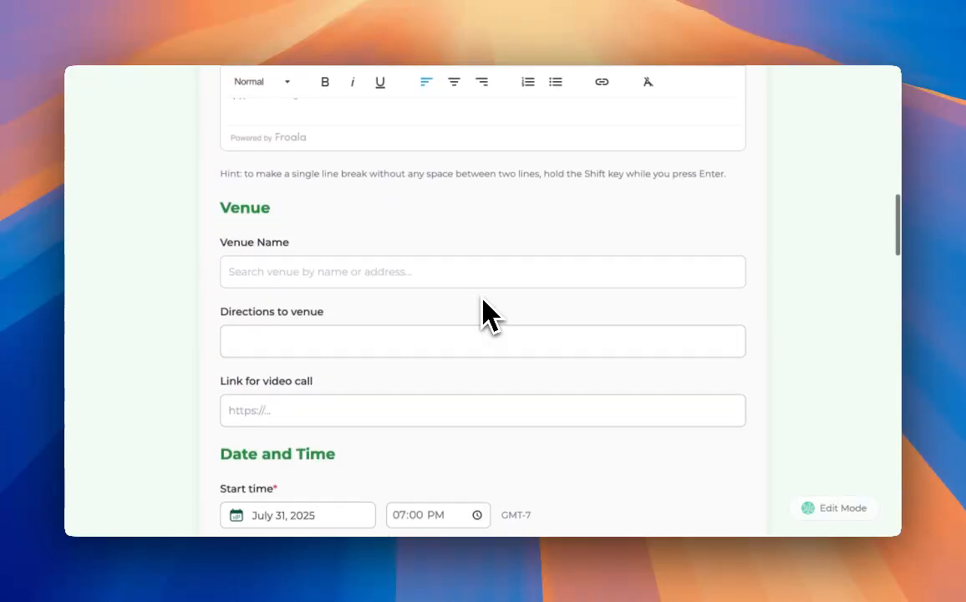
pyautogui.click(319, 259)
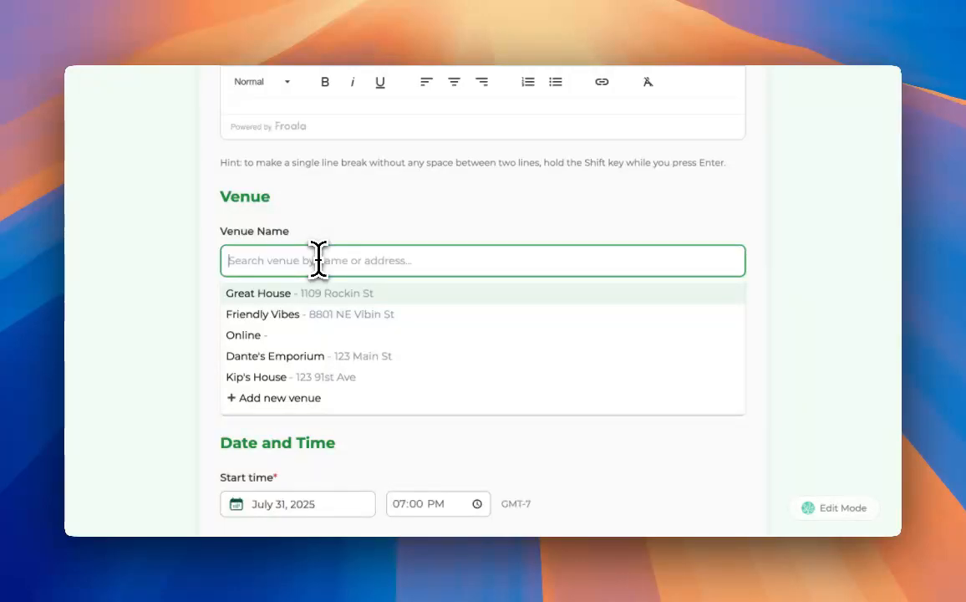
pyautogui.click(274, 399)
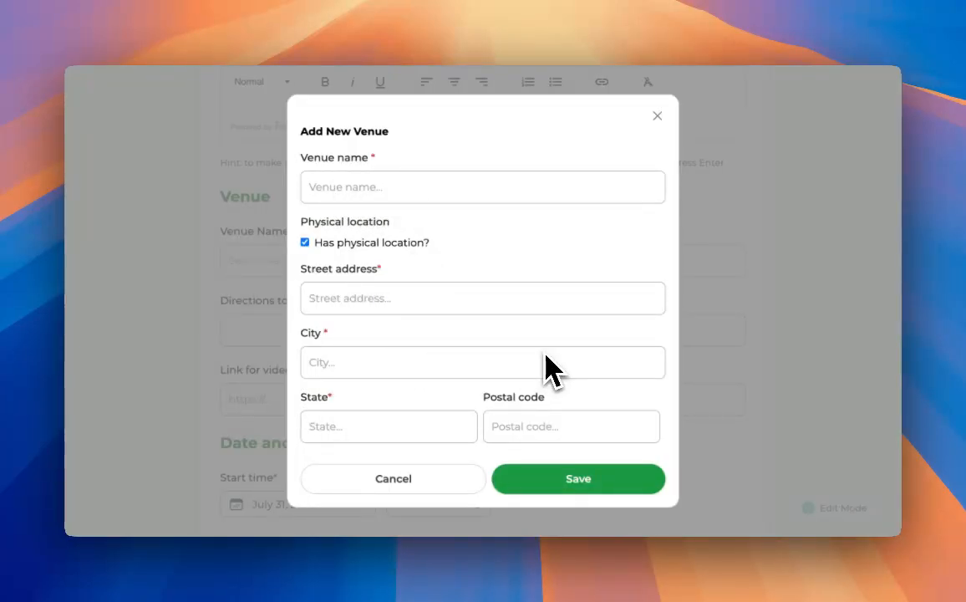
pyautogui.click(426, 483)
pyautogui.scroll(-1, 473, 438)
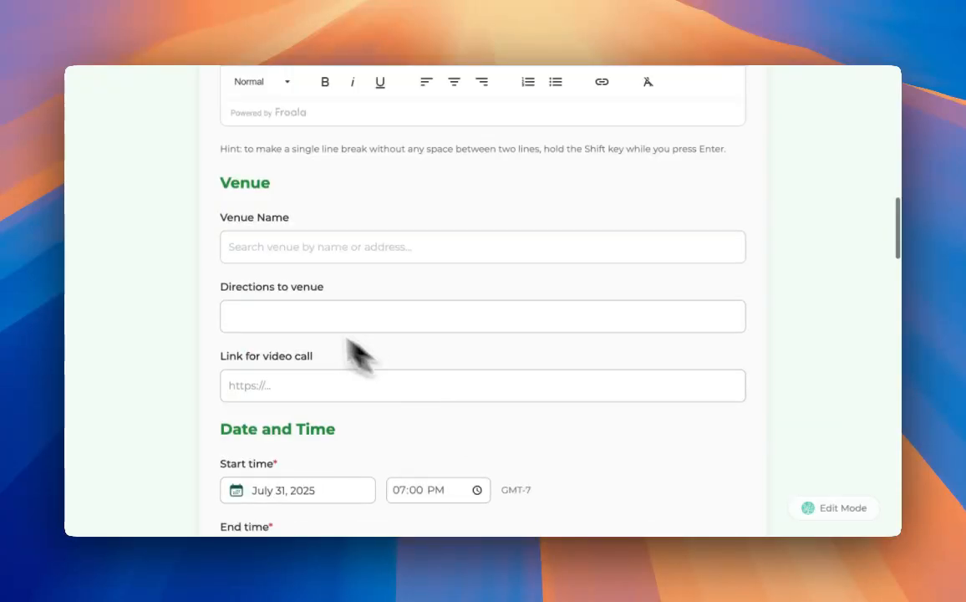
pyautogui.moveTo(222, 292); pyautogui.dragTo(351, 301)
pyautogui.click(351, 302)
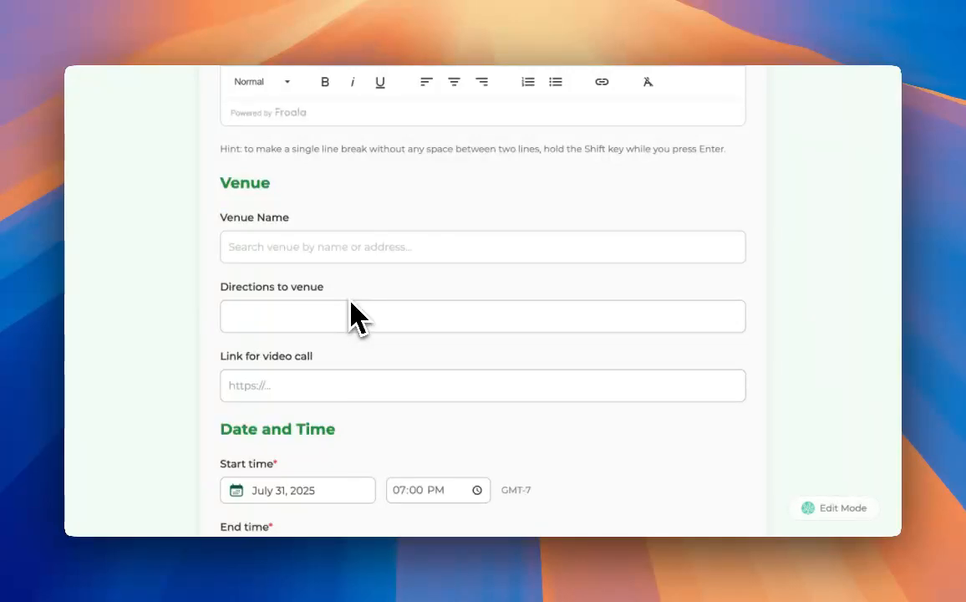
# Review the video call link field, the start and end times, and the list of events on the same day.
pyautogui.scroll(-1, 355, 318)
pyautogui.scroll(-2, 355, 317)
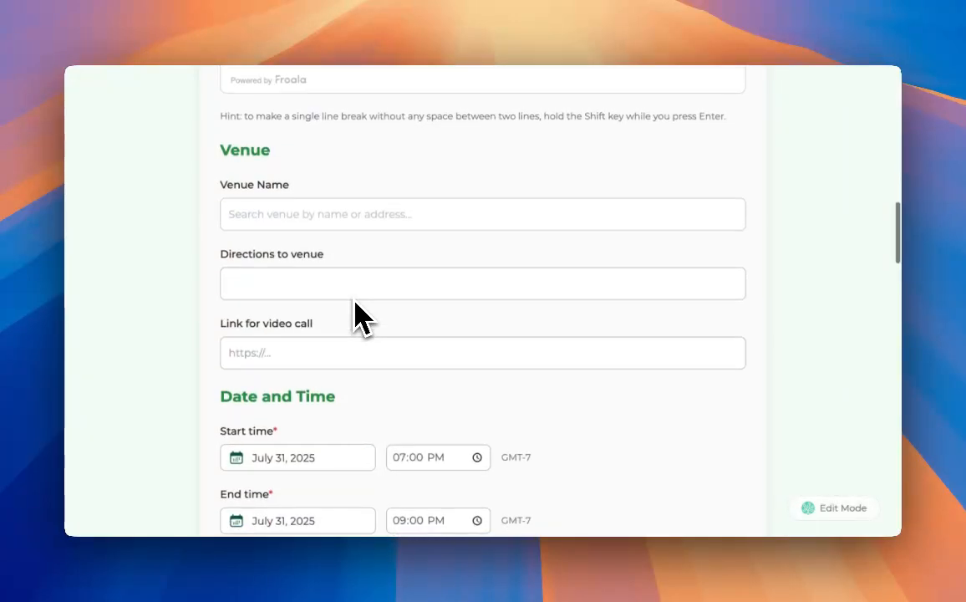
pyautogui.scroll(-3, 399, 316)
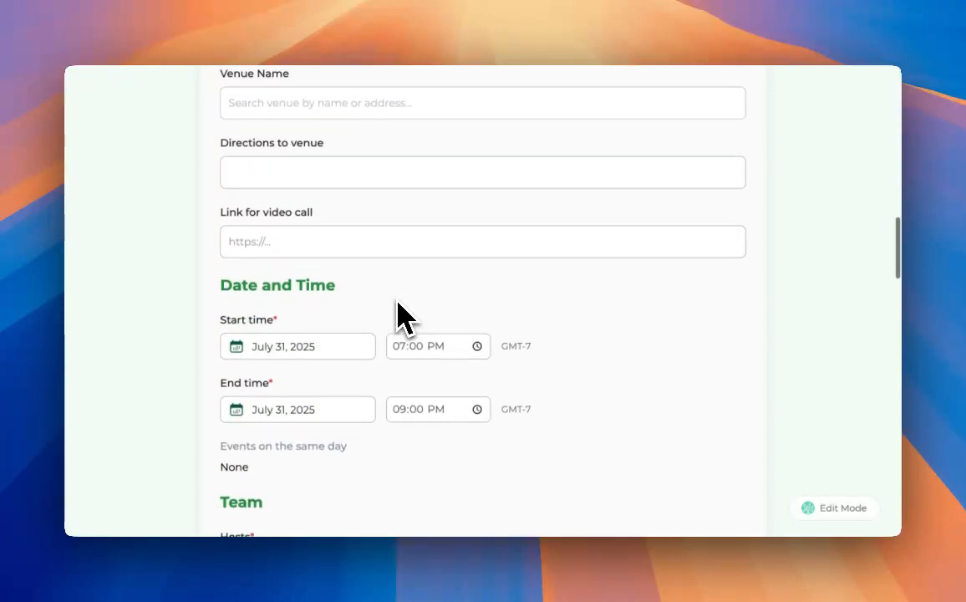
pyautogui.click(270, 241)
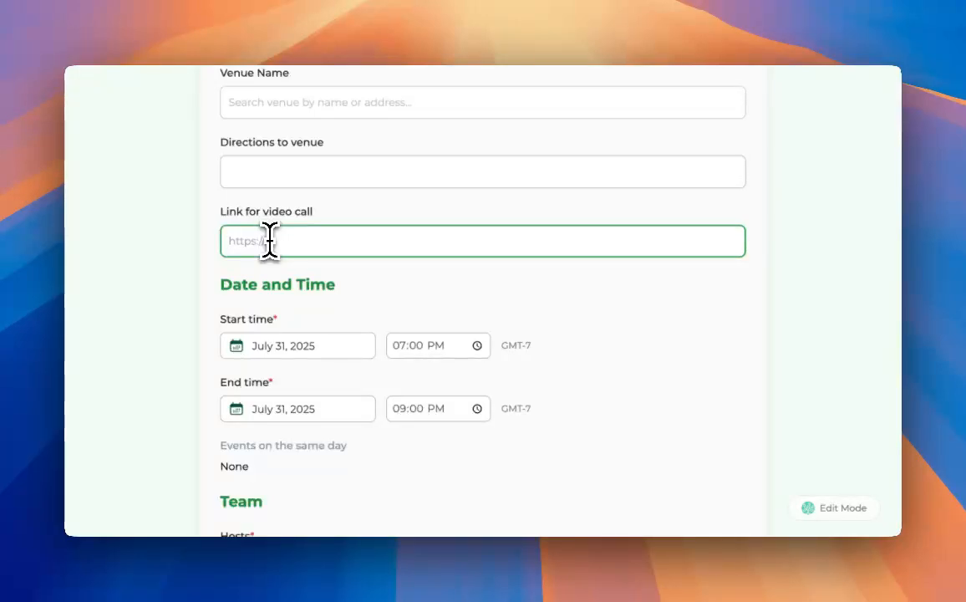
pyautogui.scroll(-3, 388, 349)
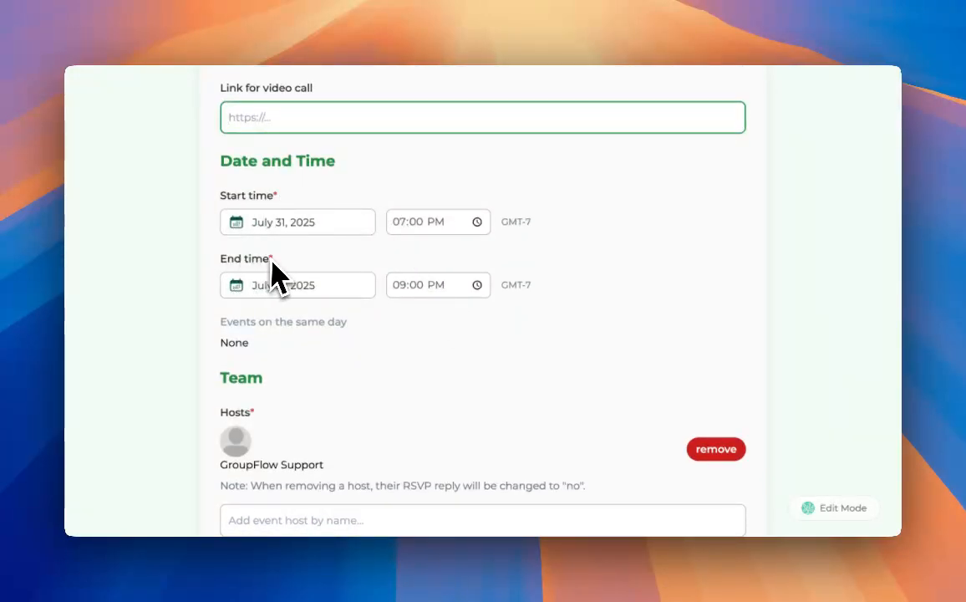
pyautogui.scroll(-1, 401, 371)
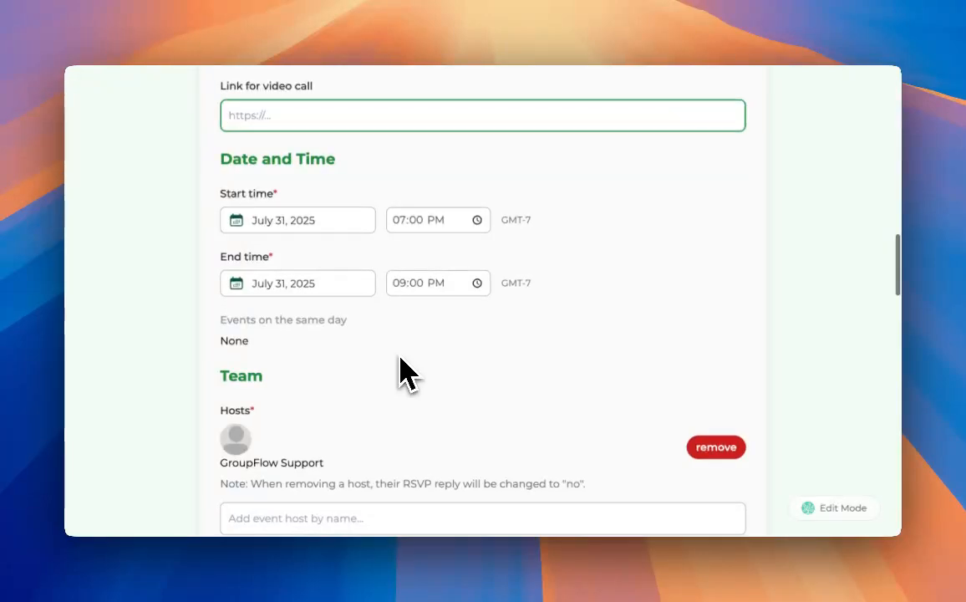
pyautogui.scroll(-1, 401, 370)
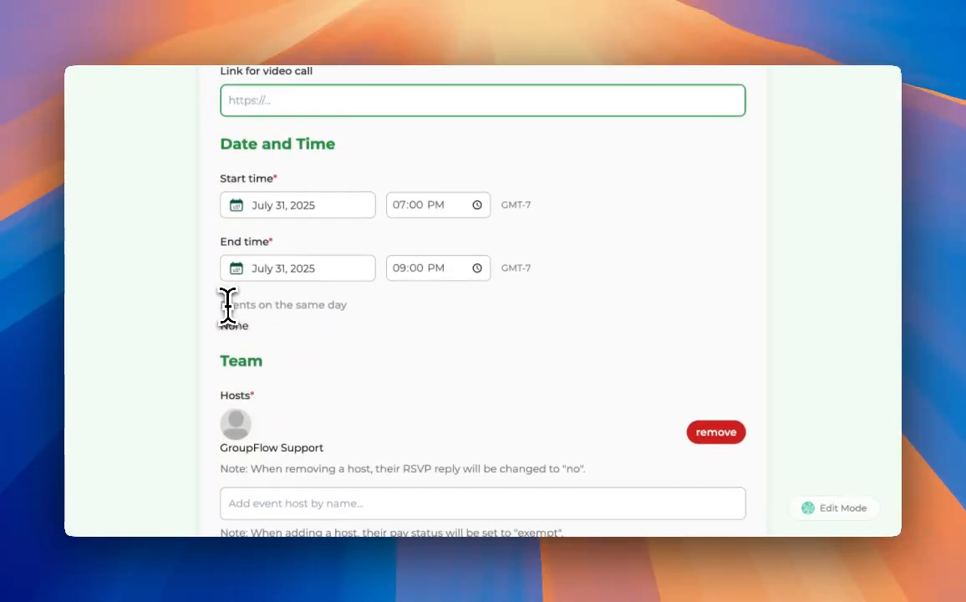
pyautogui.moveTo(225, 306); pyautogui.dragTo(346, 304)
pyautogui.click(389, 342)
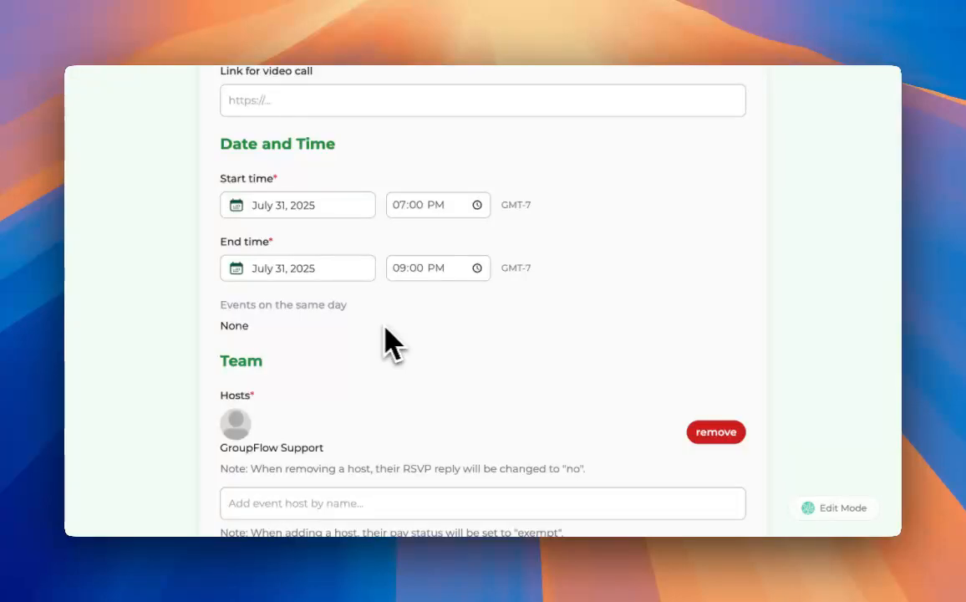
pyautogui.moveTo(222, 328); pyautogui.dragTo(276, 327)
pyautogui.click(324, 336)
# Examine the Team section's host entry and the number of volunteers needed, leaving both as they are.
pyautogui.scroll(-5, 681, 358)
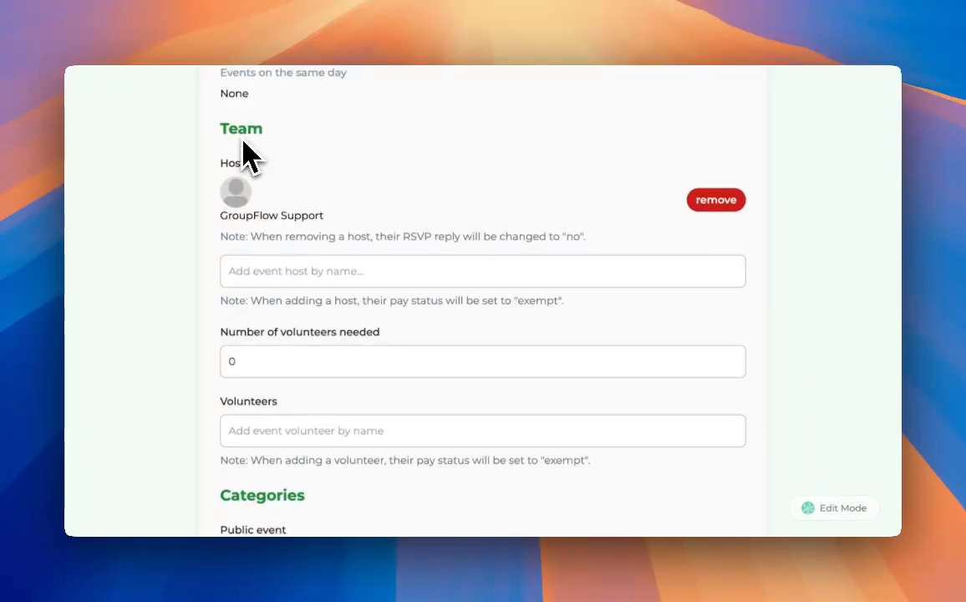
pyautogui.scroll(1, 288, 224)
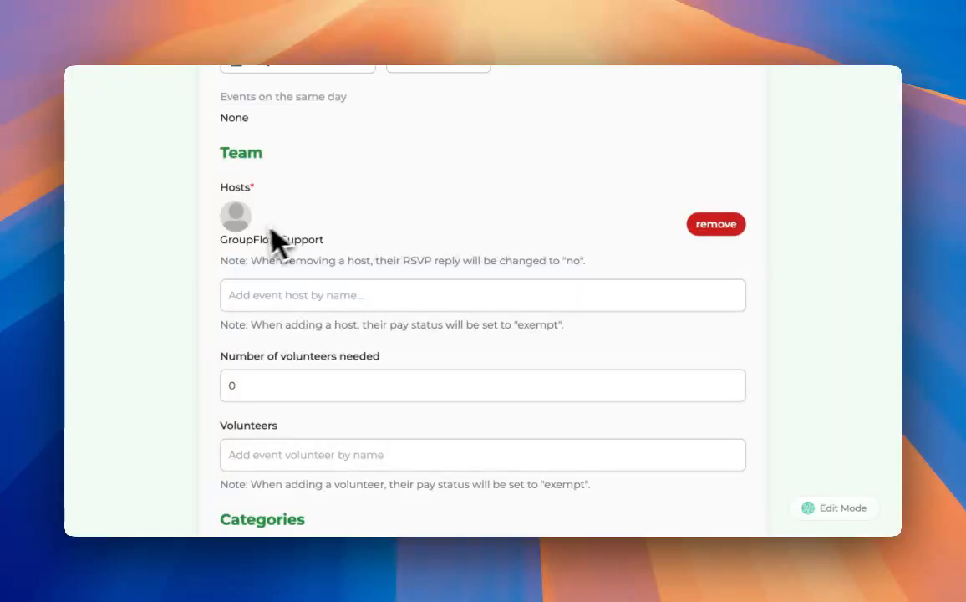
pyautogui.moveTo(222, 249); pyautogui.dragTo(334, 259)
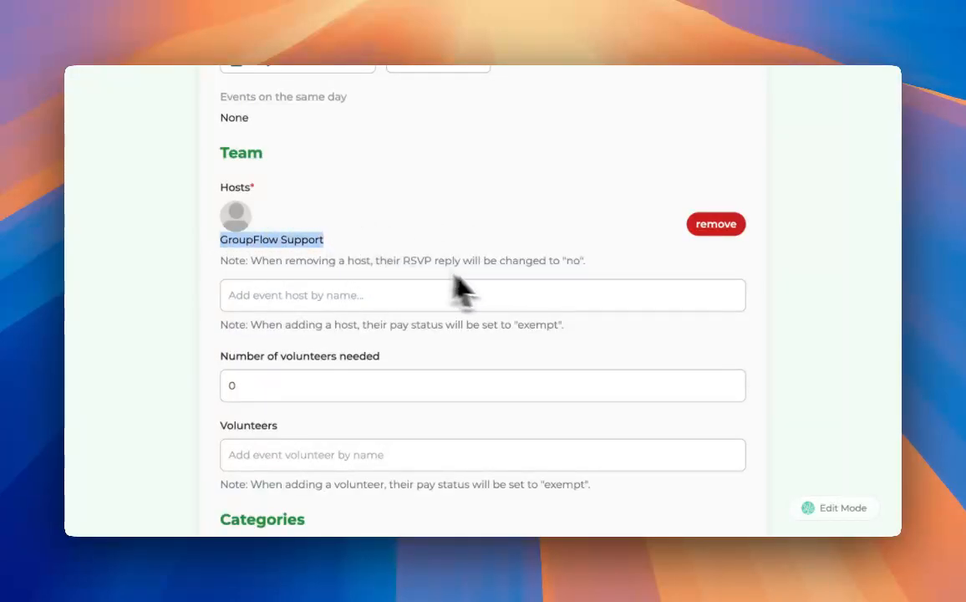
pyautogui.click(535, 290)
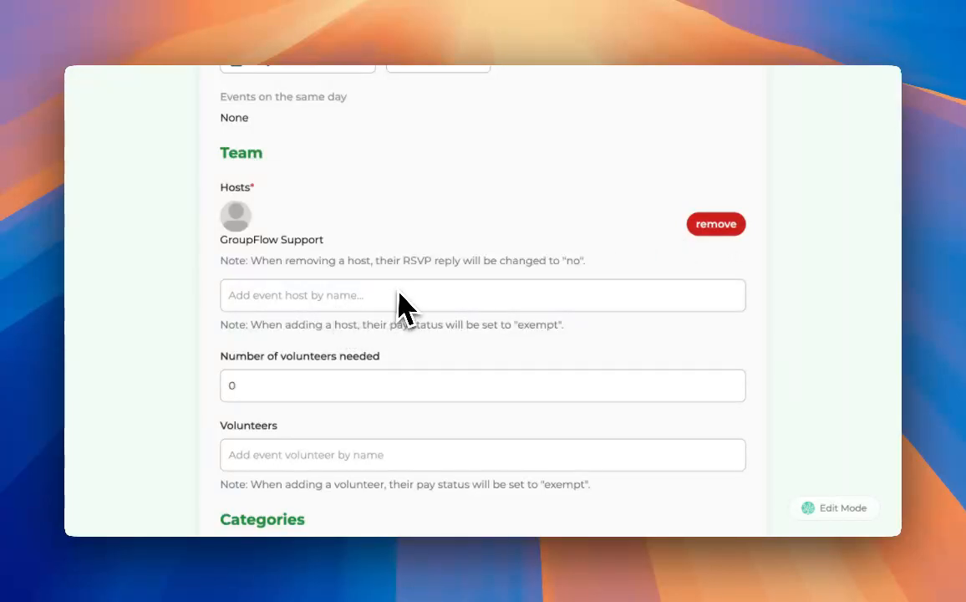
pyautogui.scroll(-3, 401, 302)
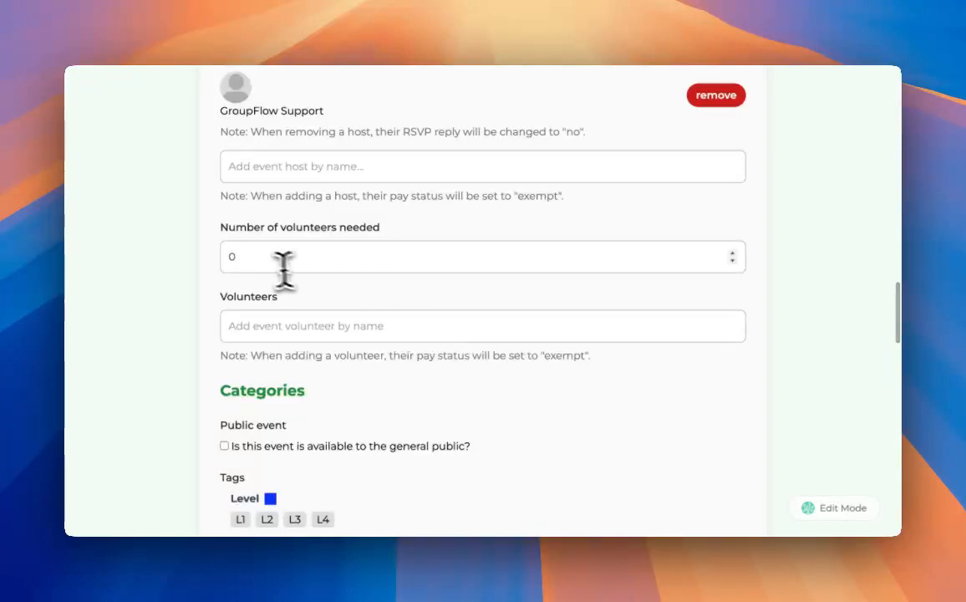
pyautogui.moveTo(250, 257); pyautogui.dragTo(219, 255)
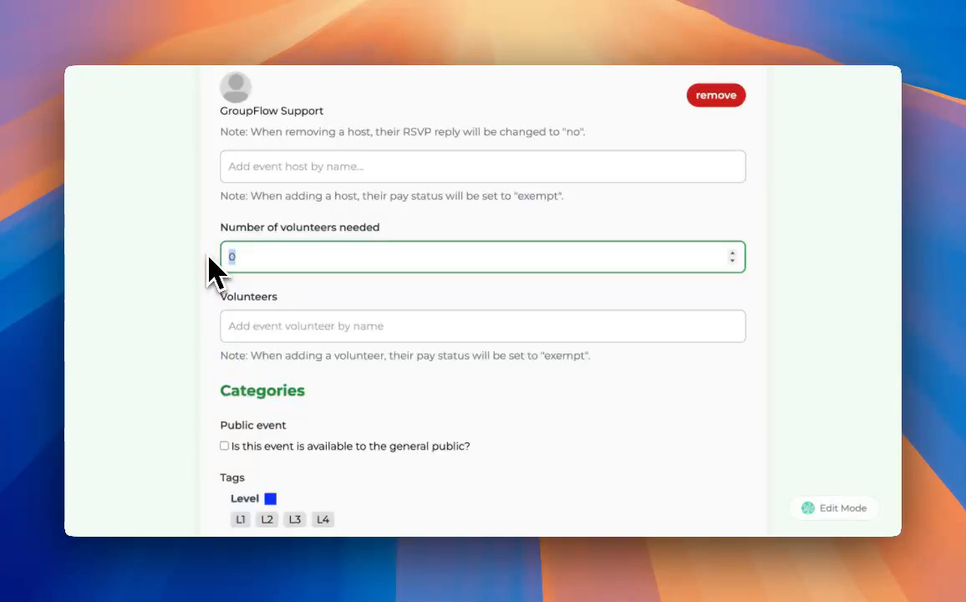
pyautogui.click(193, 297)
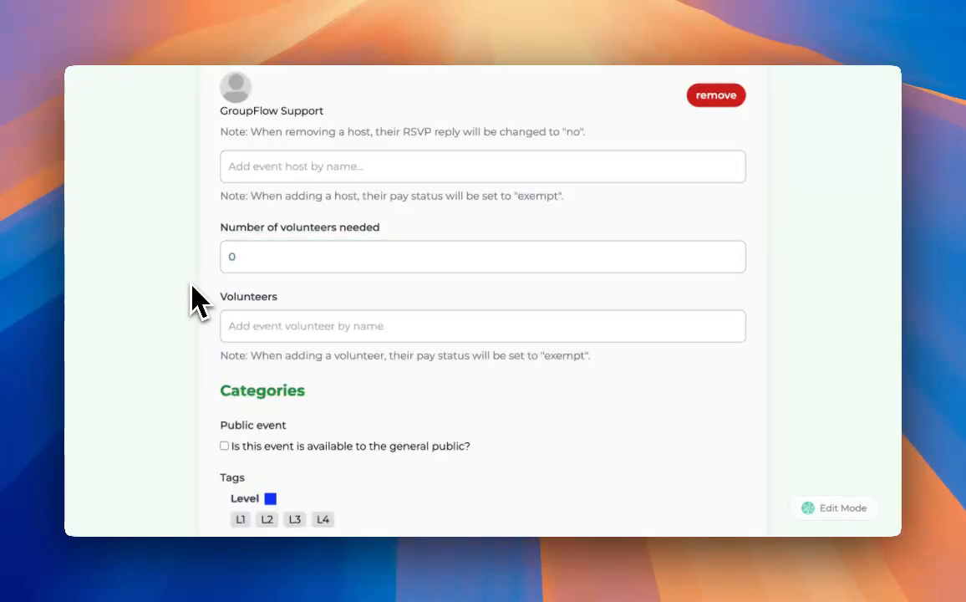
# Add the first suggested member as an event volunteer.
pyautogui.scroll(-2, 301, 309)
pyautogui.click(286, 272)
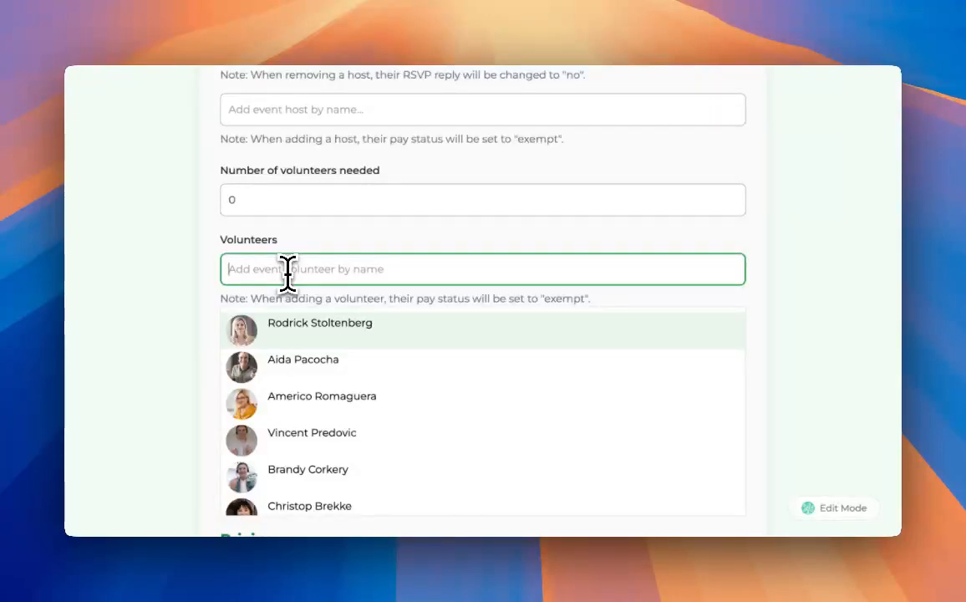
pyautogui.click(293, 333)
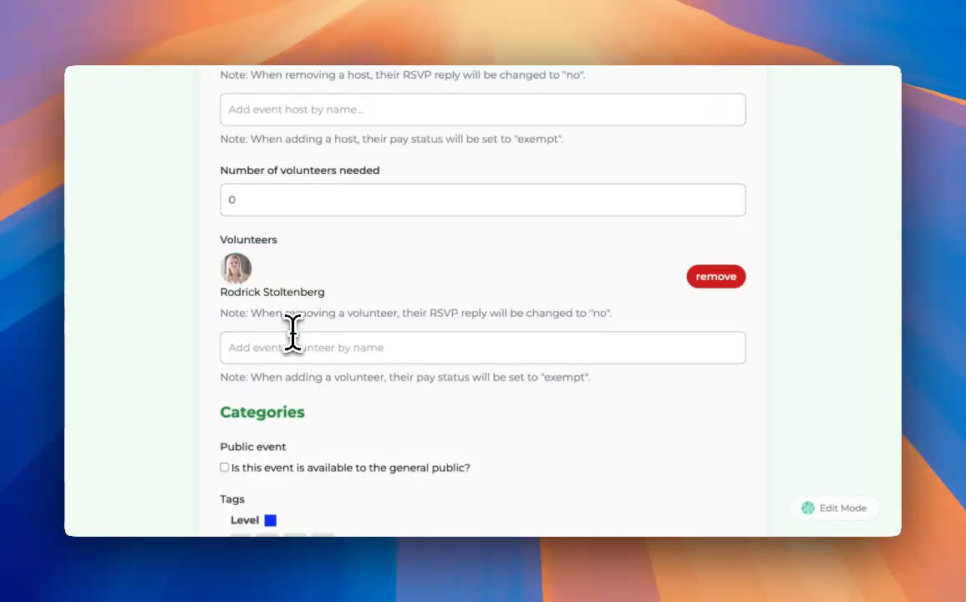
# Mark the event as available to the general public, and clear that option again.
pyautogui.scroll(-3, 481, 338)
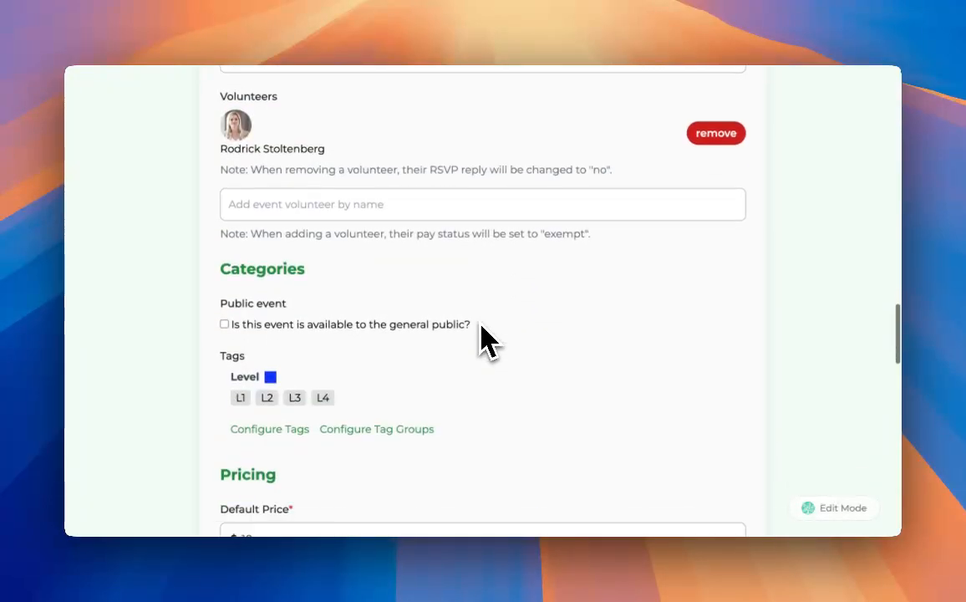
pyautogui.scroll(-2, 483, 338)
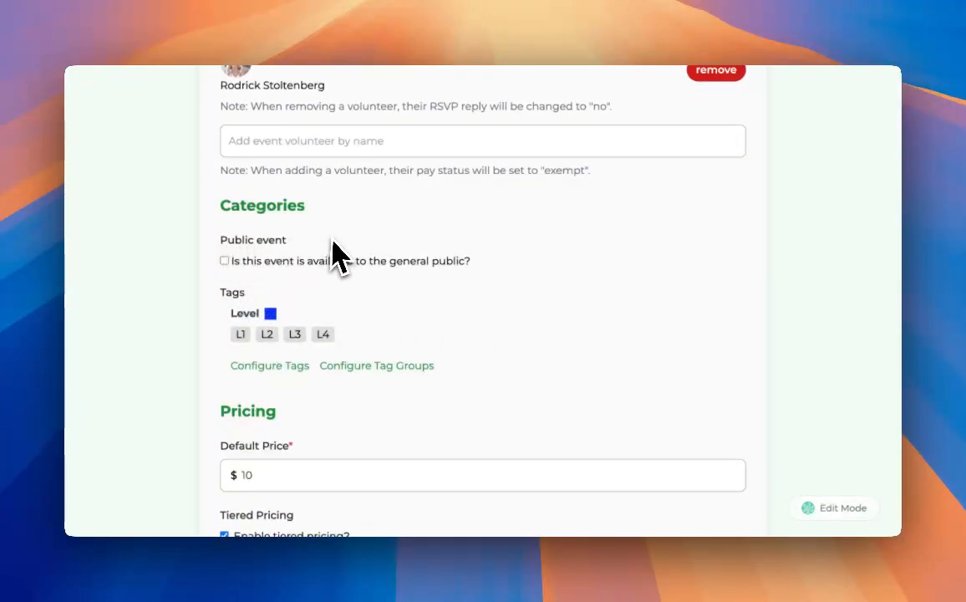
pyautogui.scroll(-1, 323, 275)
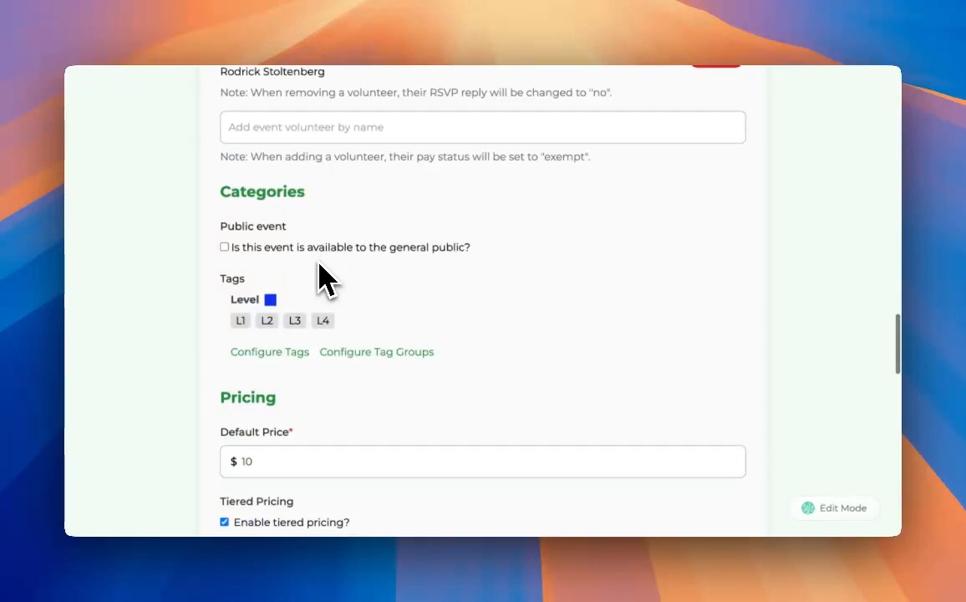
pyautogui.click(225, 249)
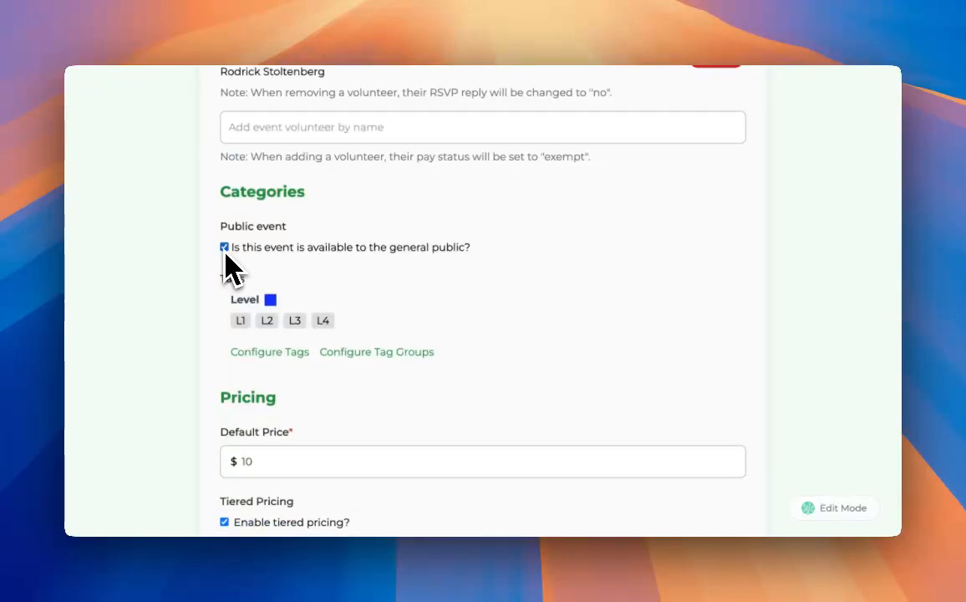
pyautogui.click(225, 249)
# Review the Level tags and the management dialogs for tag groups and tags, closing each without changes.
pyautogui.scroll(-3, 493, 332)
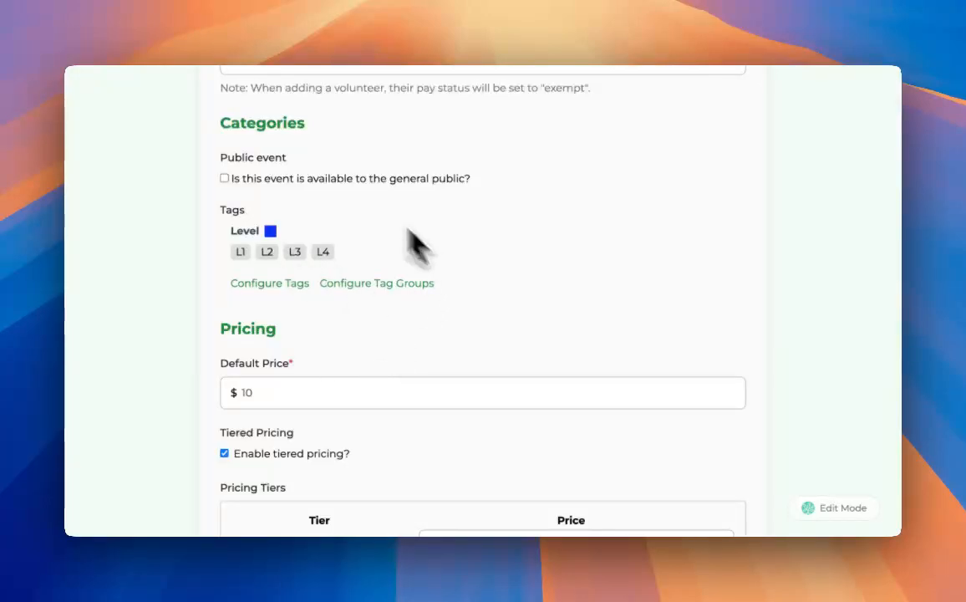
pyautogui.doubleClick(234, 227)
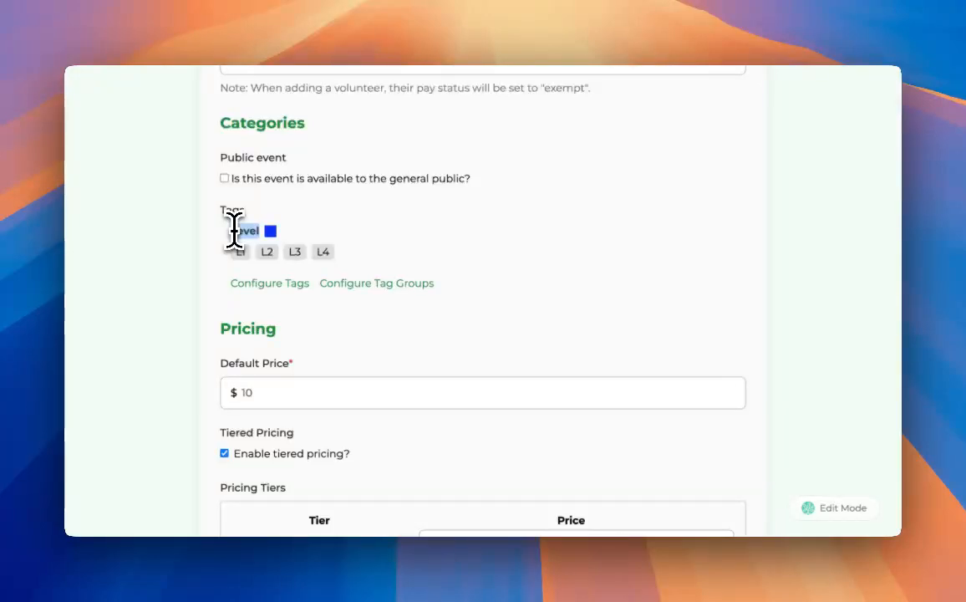
pyautogui.click(384, 246)
pyautogui.click(410, 283)
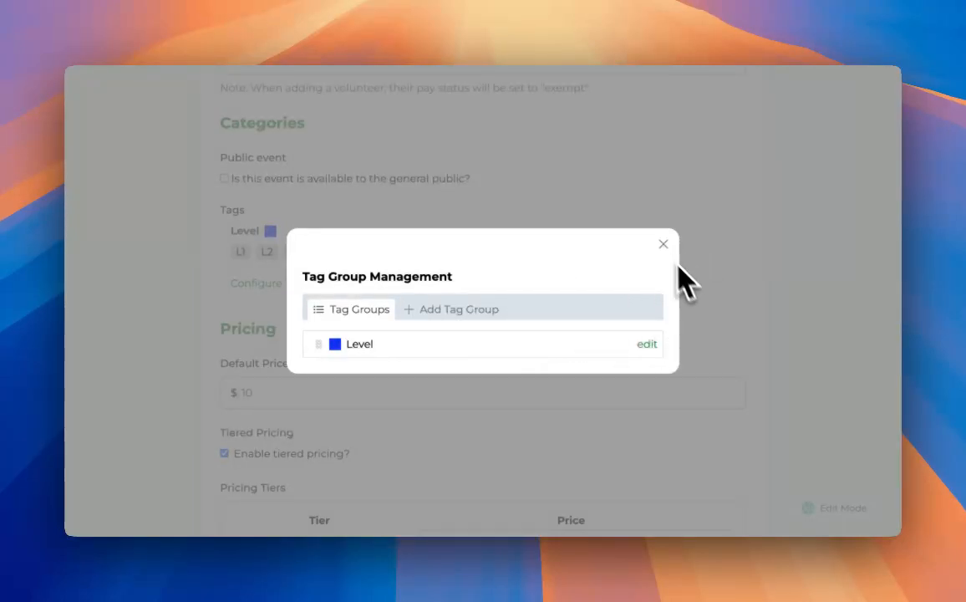
pyautogui.click(664, 244)
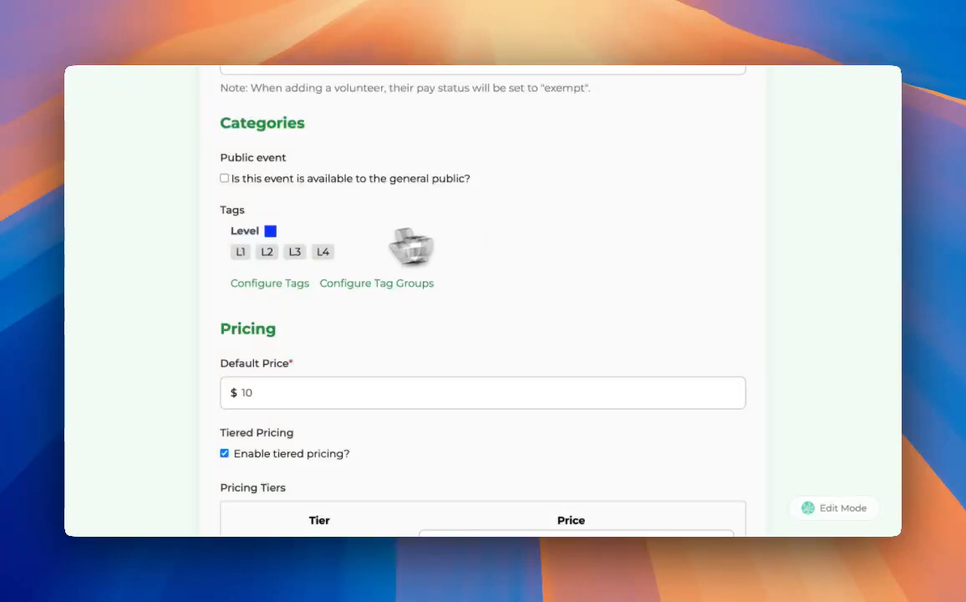
pyautogui.click(253, 284)
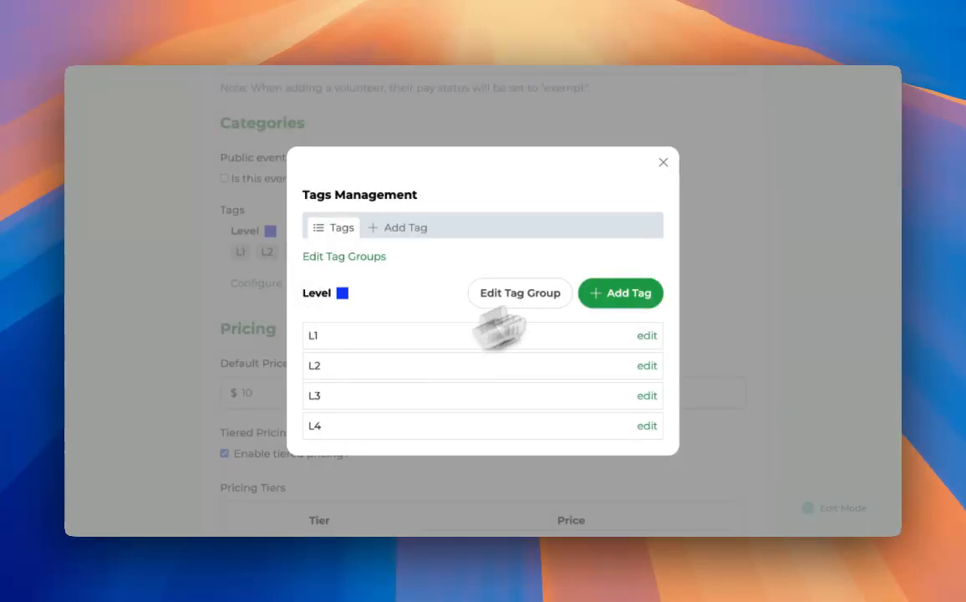
pyautogui.click(663, 162)
# Disable tiered pricing for the event, and enable it again.
pyautogui.scroll(-5, 632, 292)
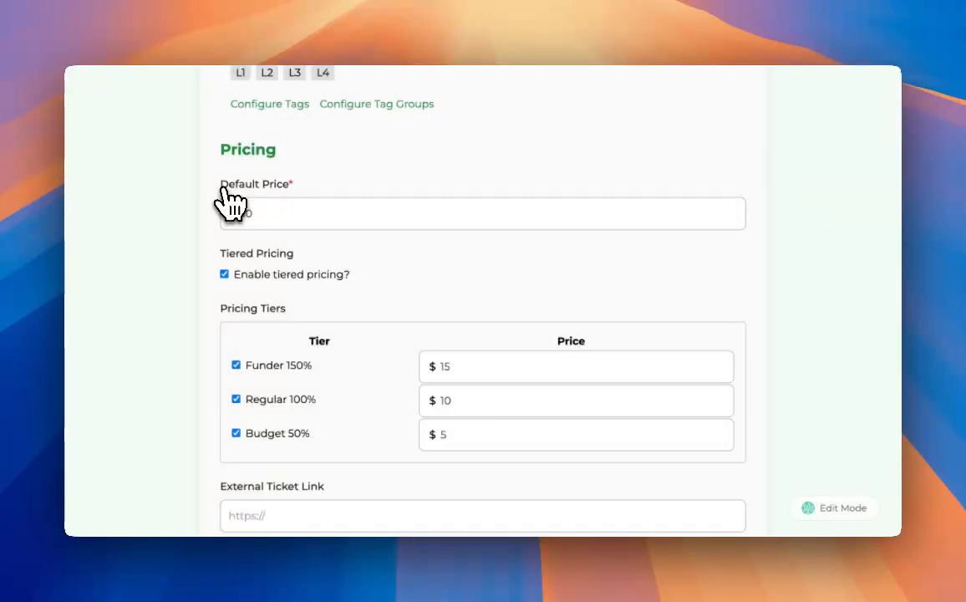
pyautogui.scroll(-1, 269, 242)
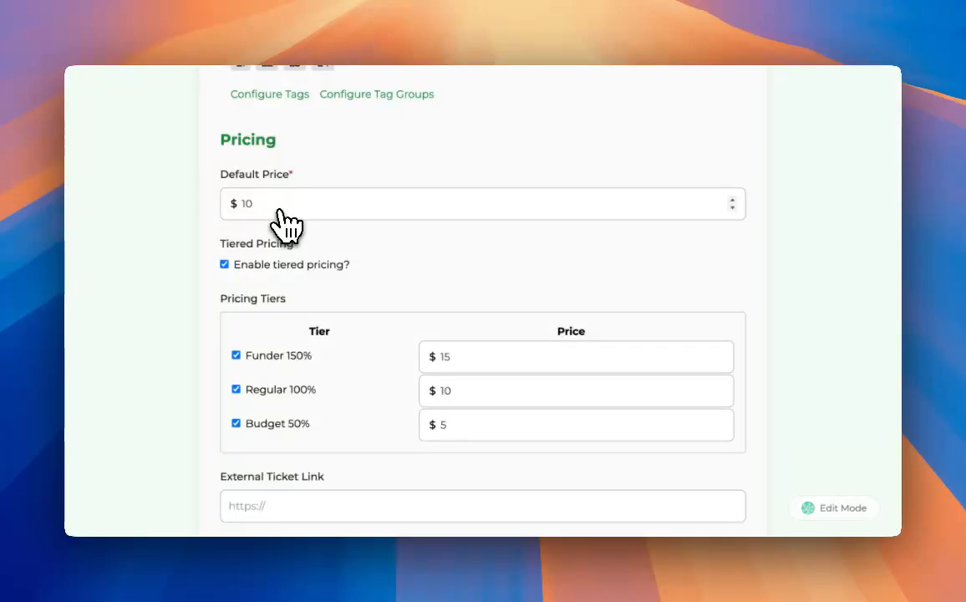
pyautogui.click(269, 266)
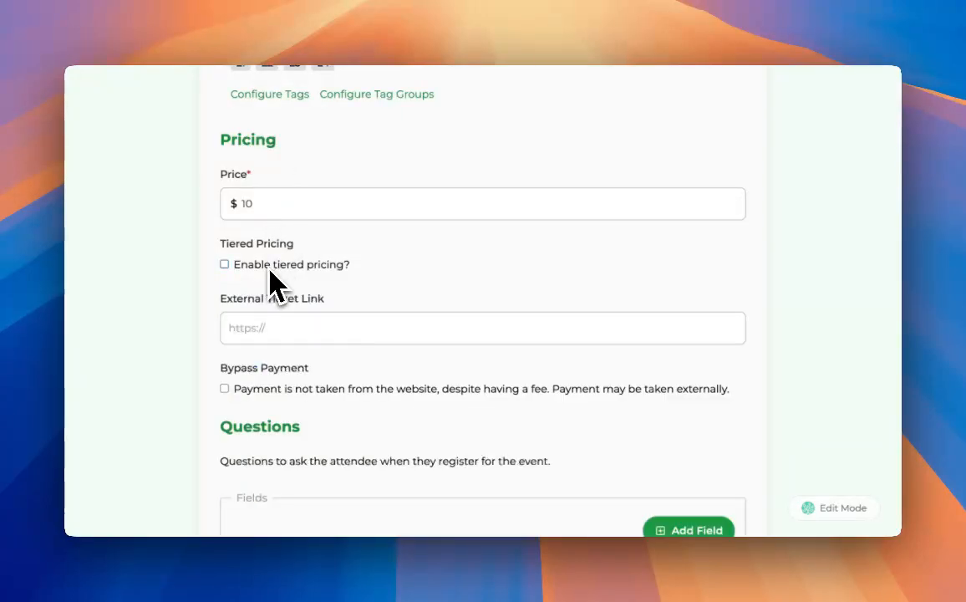
pyautogui.click(269, 267)
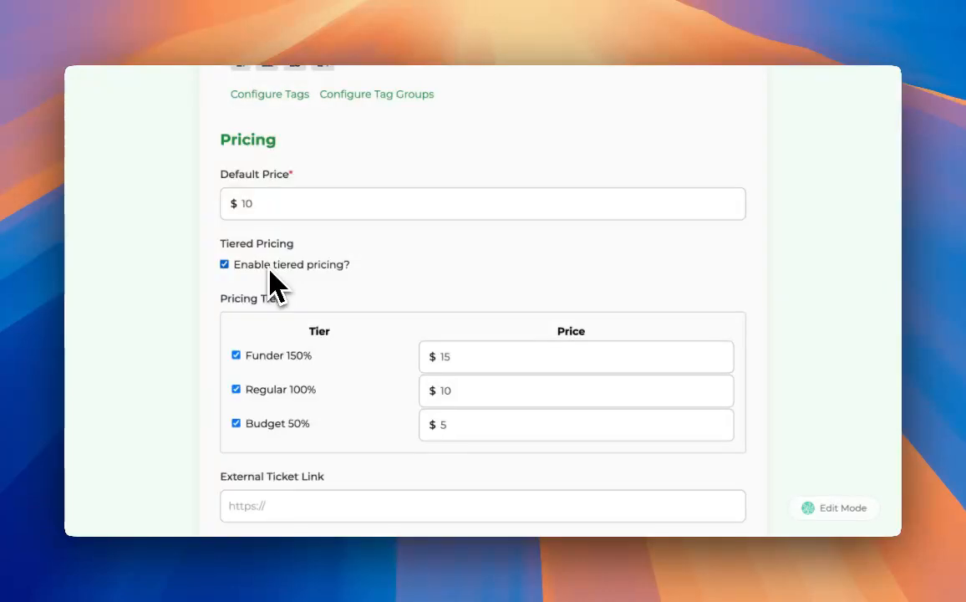
# Examine the Funder, Regular and Budget pricing tiers with their prices, and the external ticket link and bypass payment options.
pyautogui.scroll(-3, 270, 272)
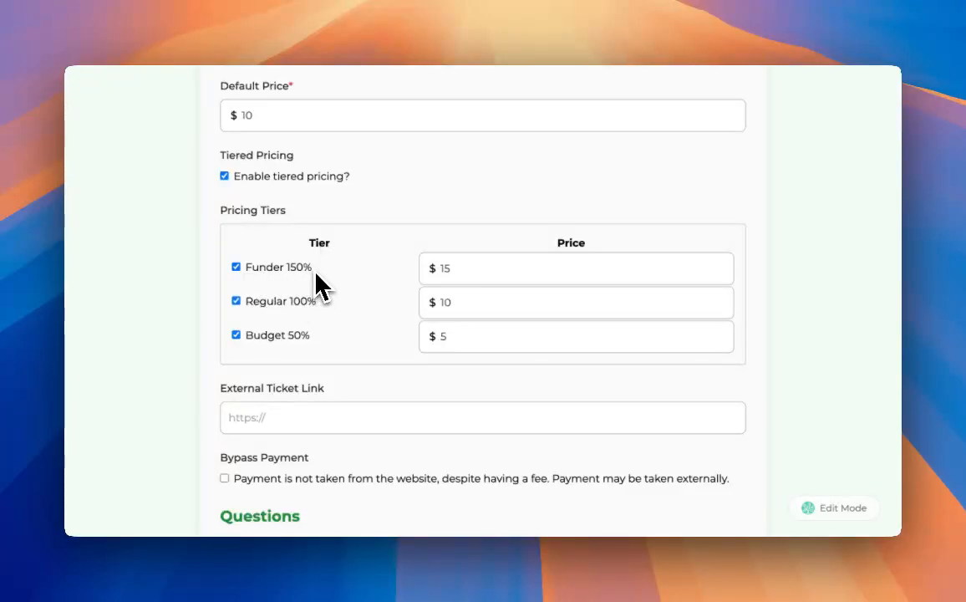
pyautogui.moveTo(314, 276); pyautogui.dragTo(252, 268)
pyautogui.click(287, 270)
pyautogui.click(285, 275)
pyautogui.scroll(1, 417, 322)
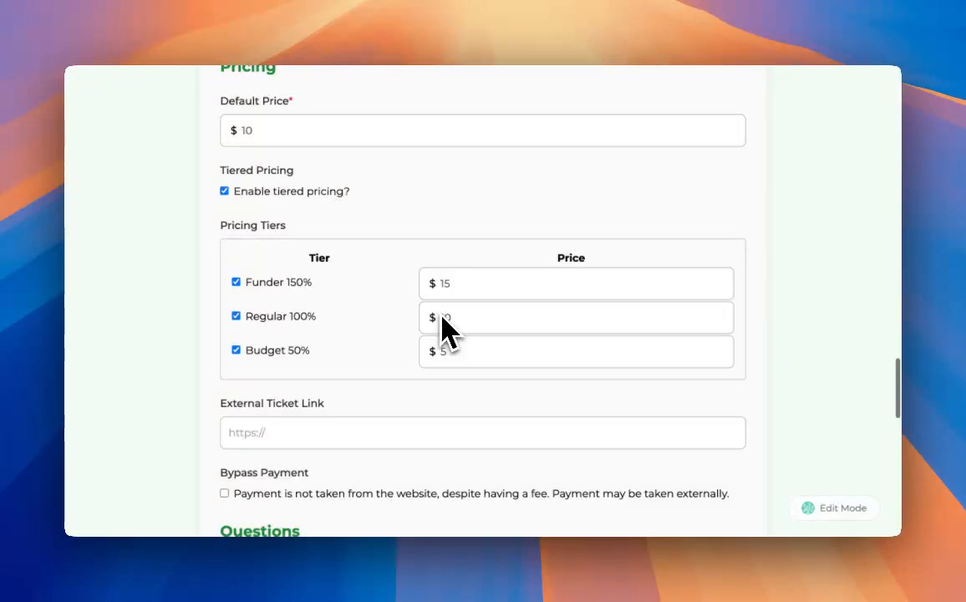
pyautogui.scroll(-2, 426, 351)
pyautogui.scroll(-1, 415, 348)
pyautogui.moveTo(470, 231); pyautogui.dragTo(432, 220)
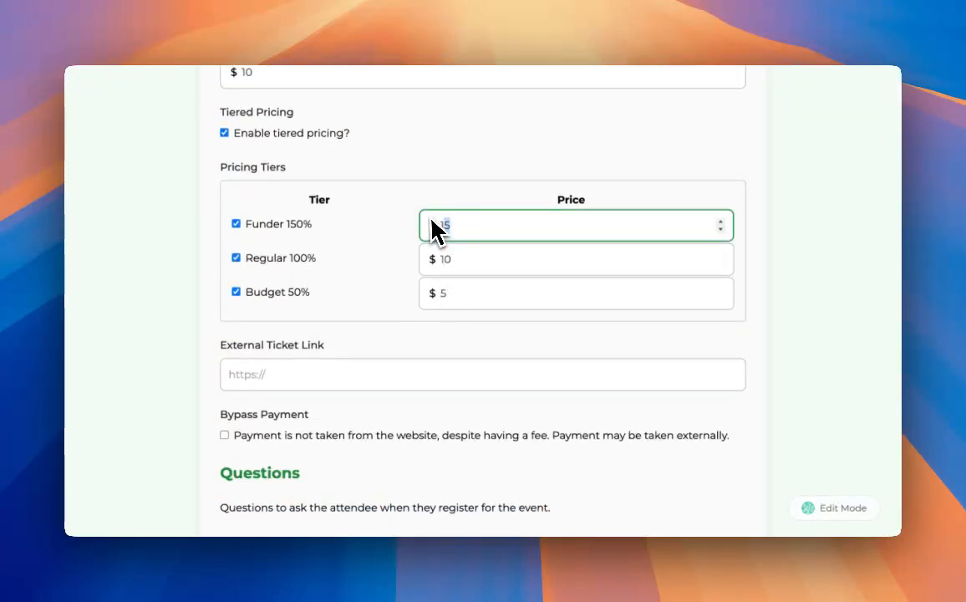
pyautogui.moveTo(459, 261); pyautogui.dragTo(440, 263)
pyautogui.scroll(1, 368, 323)
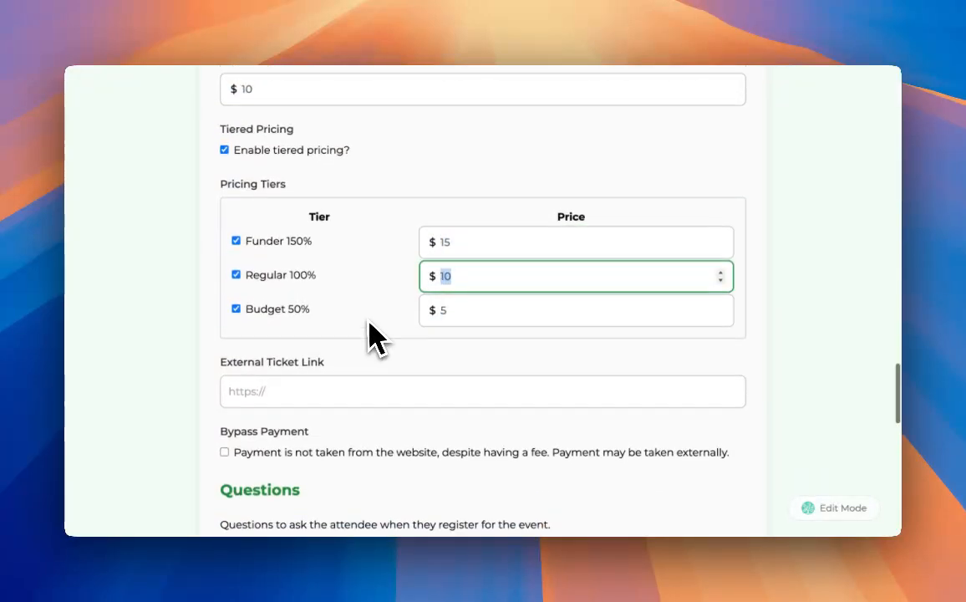
pyautogui.scroll(-2, 367, 322)
pyautogui.scroll(-2, 371, 337)
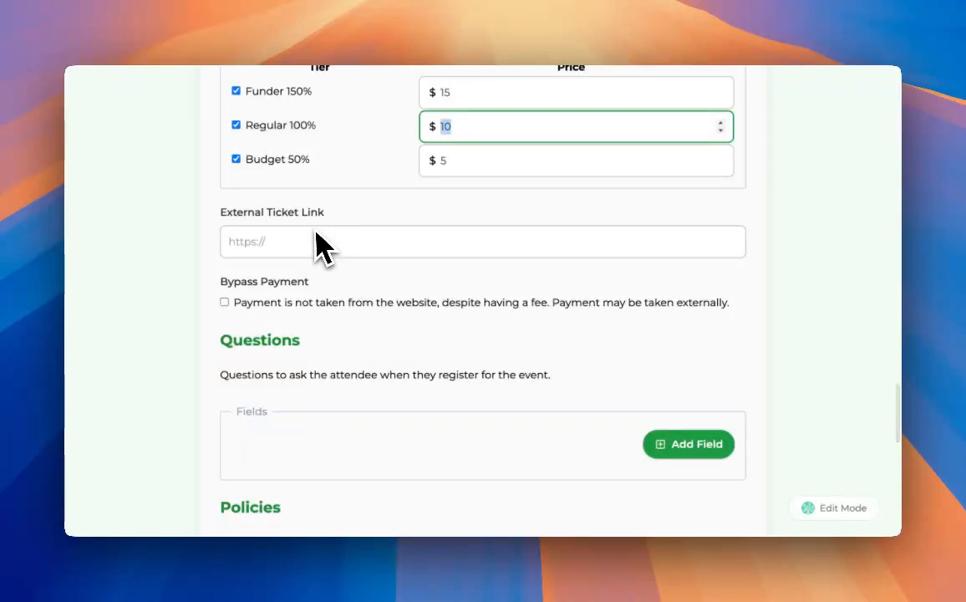
pyautogui.scroll(5, 318, 250)
pyautogui.click(369, 223)
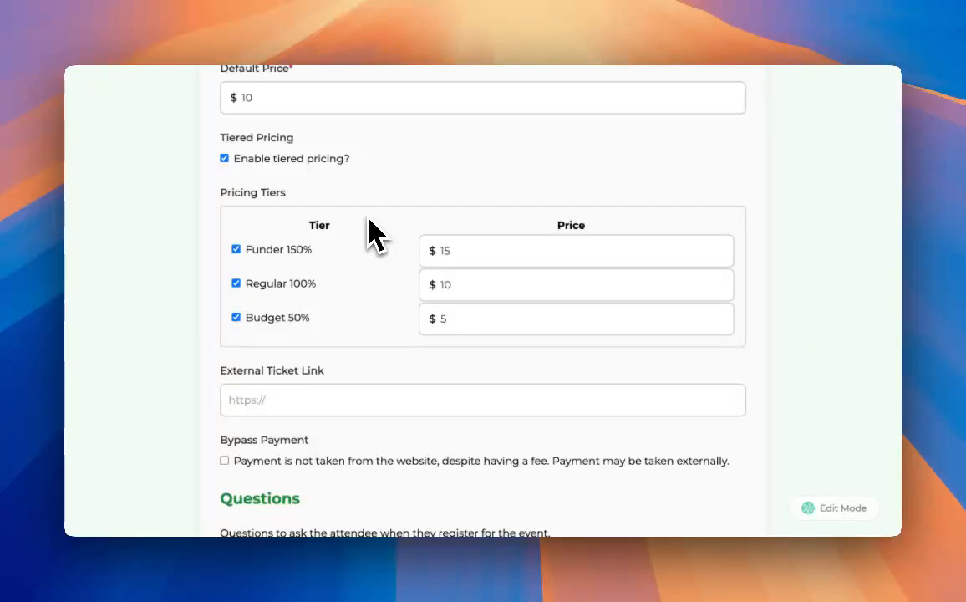
# Review the default price, the pricing tiers and the External Ticket Link field.
pyautogui.scroll(1, 374, 234)
pyautogui.moveTo(268, 153); pyautogui.dragTo(230, 163)
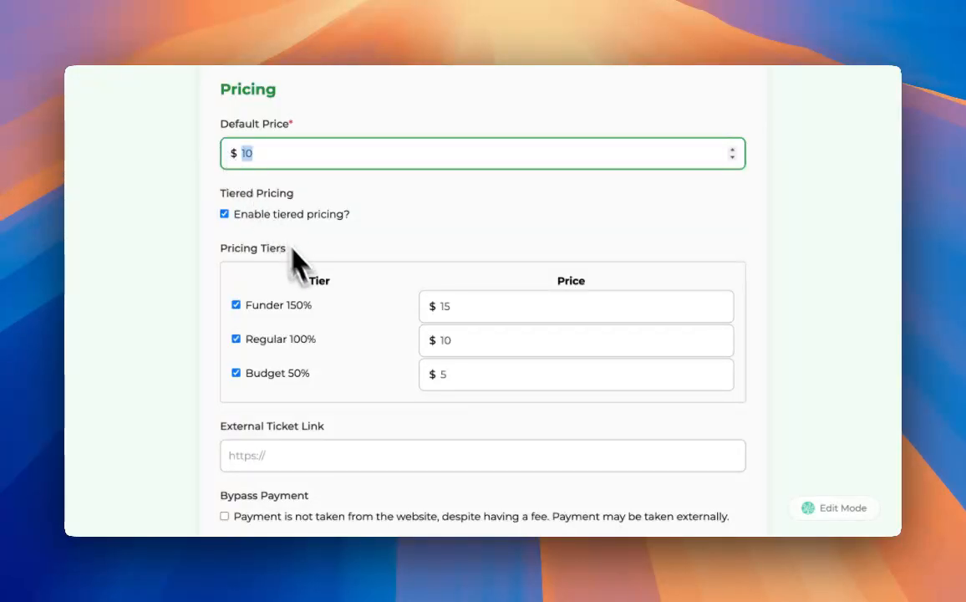
pyautogui.scroll(-3, 303, 269)
pyautogui.click(269, 314)
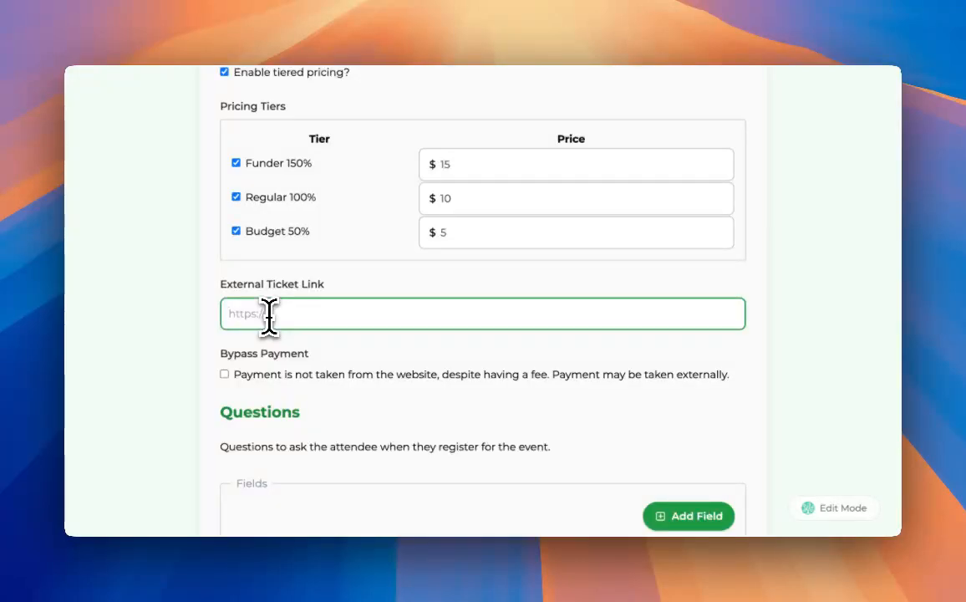
# Enable Bypass Payment for the event, and clear that option again.
pyautogui.click(243, 378)
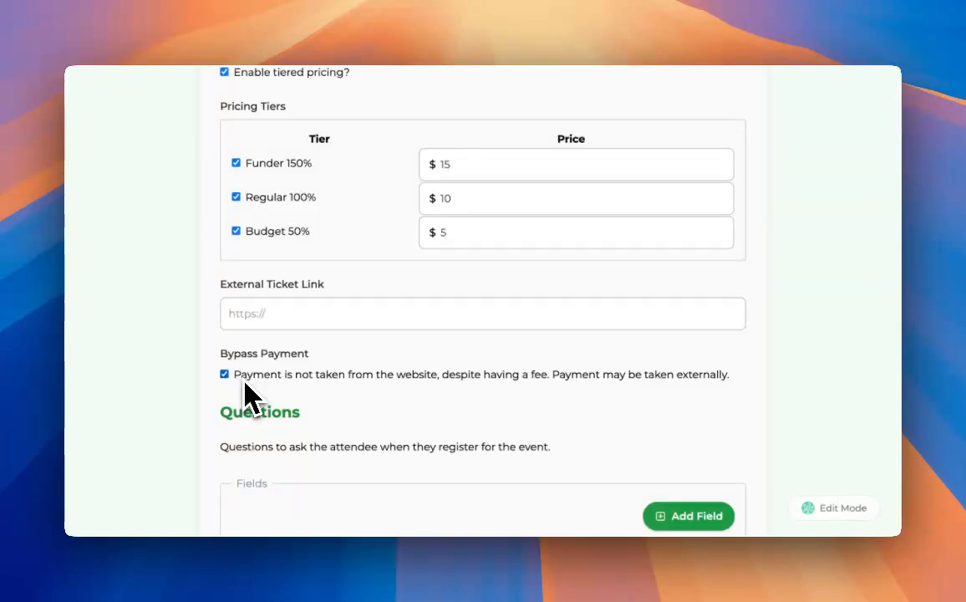
pyautogui.click(309, 315)
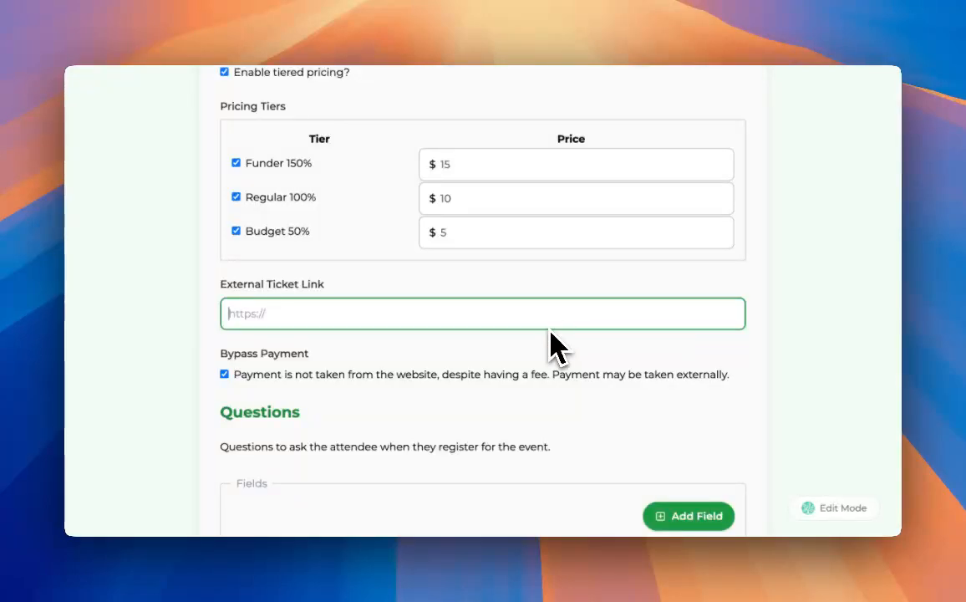
pyautogui.scroll(-2, 551, 372)
pyautogui.scroll(-3, 551, 380)
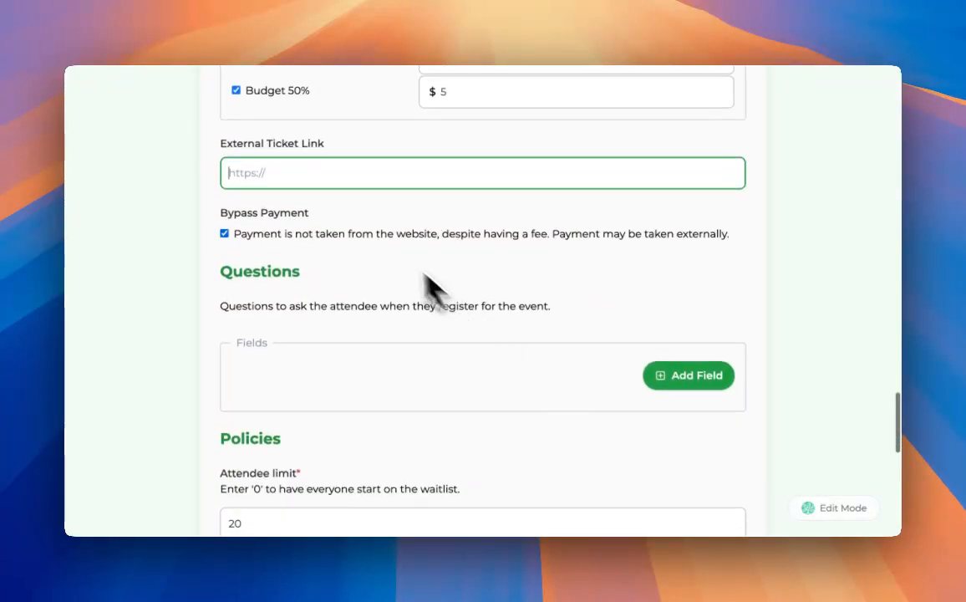
pyautogui.click(376, 237)
# Start a new registration question field labelled "What is your guest name?".
pyautogui.scroll(-3, 514, 391)
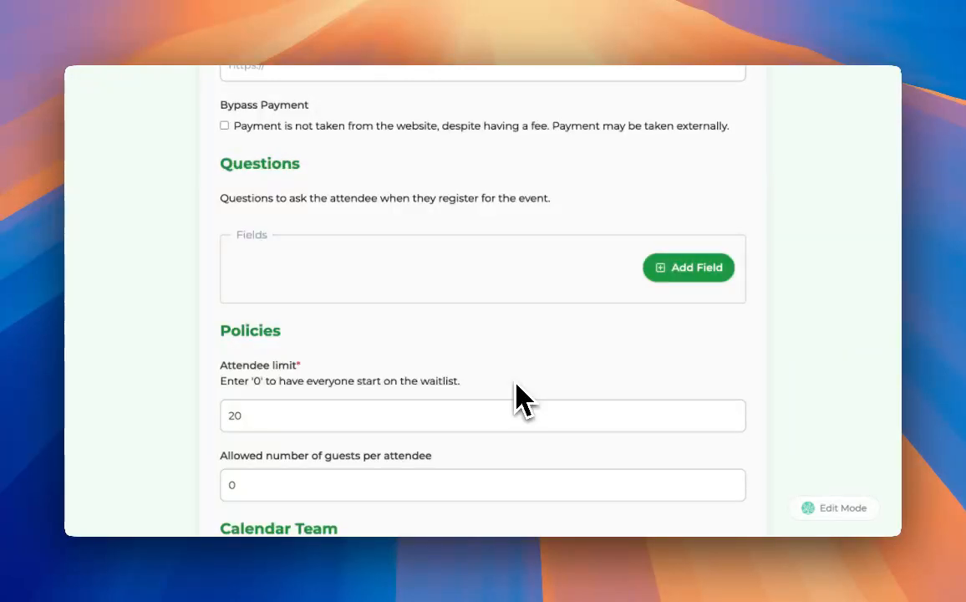
pyautogui.click(681, 272)
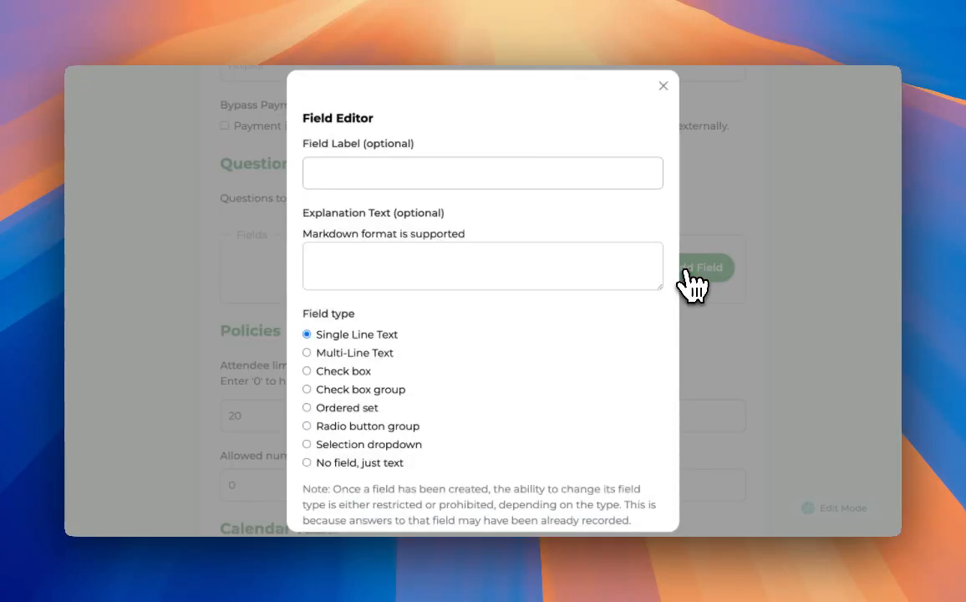
pyautogui.click(365, 176)
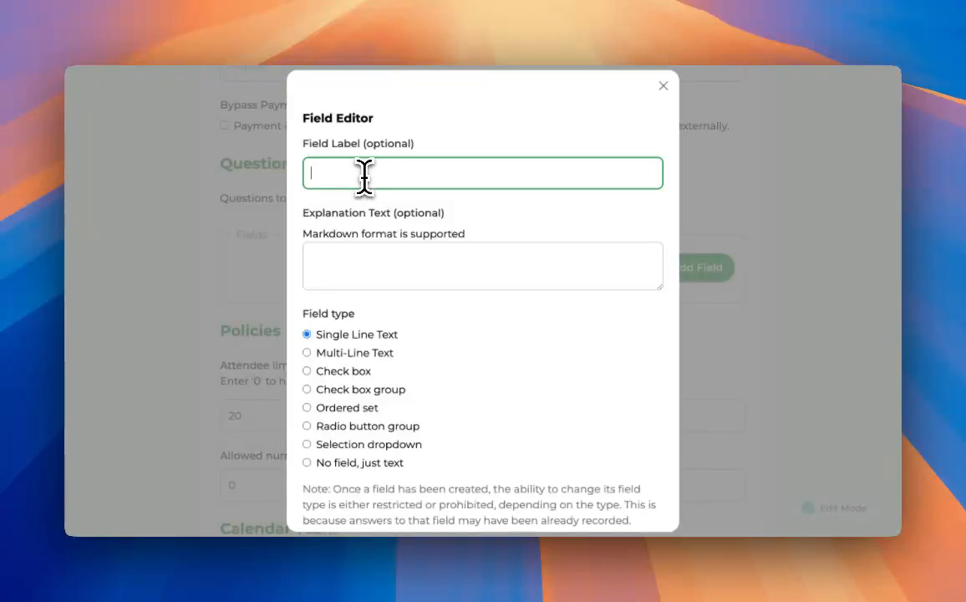
pyautogui.write('What is your guest name?')
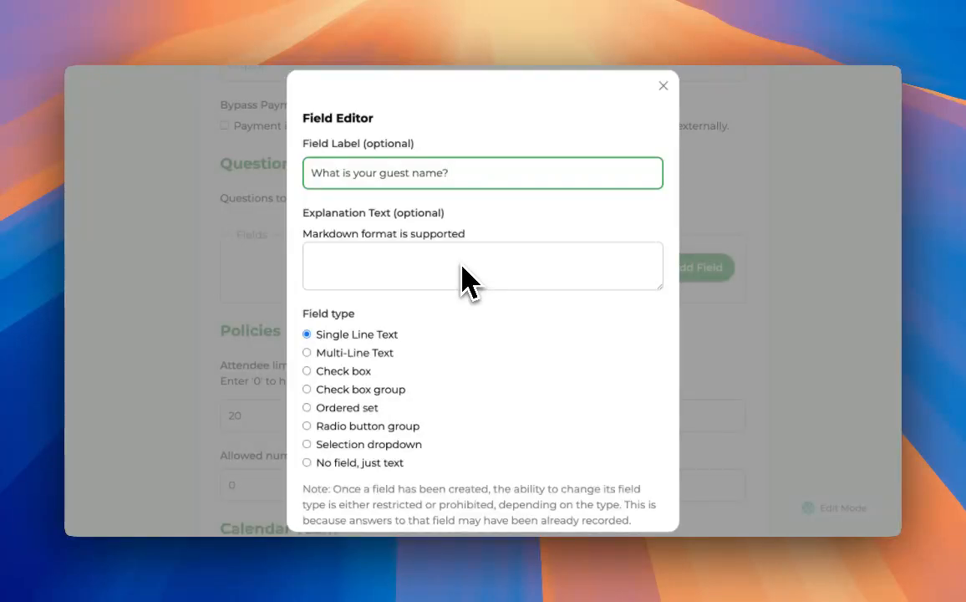
pyautogui.scroll(-1, 464, 281)
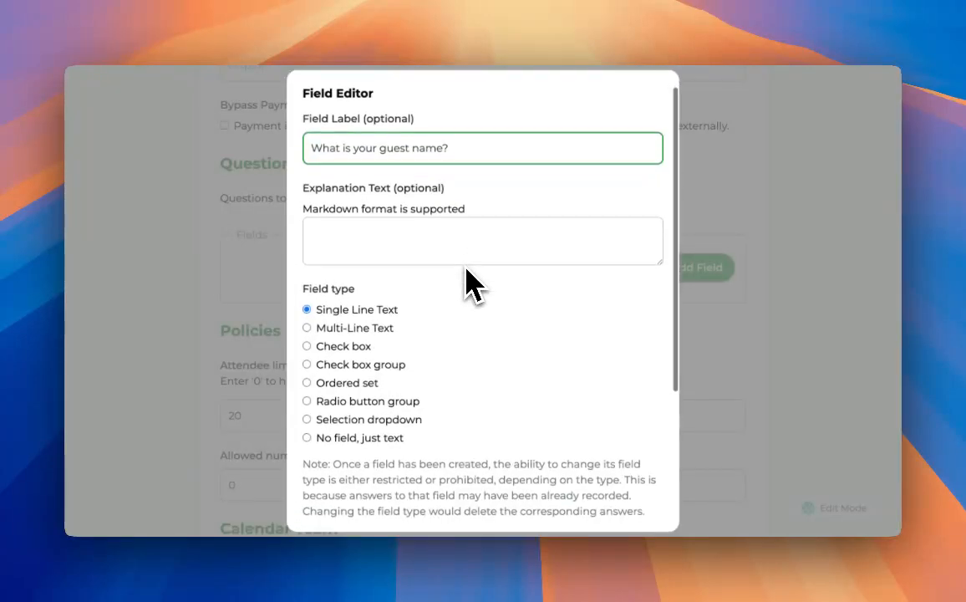
pyautogui.scroll(1, 443, 322)
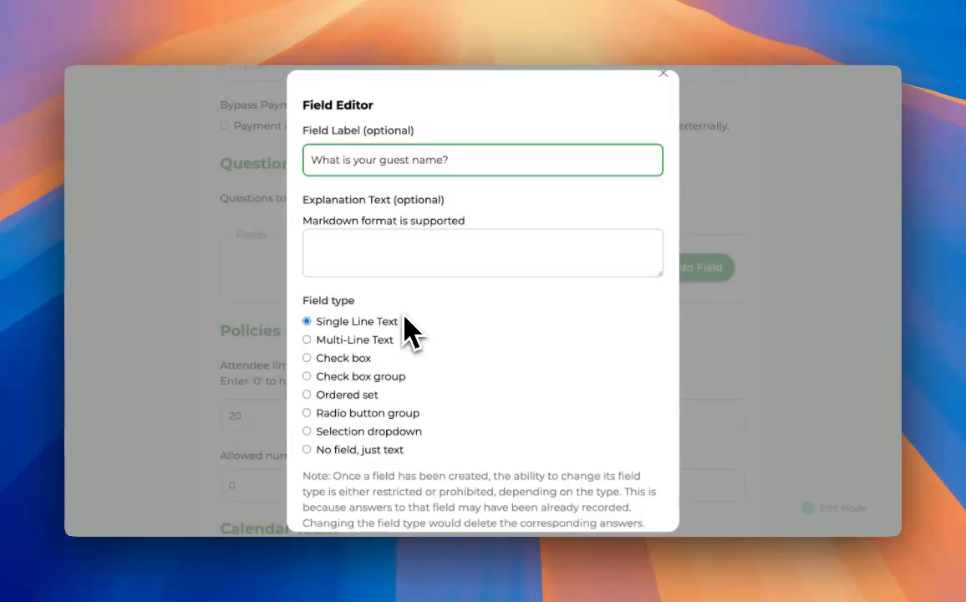
# Try the Multi-Line Text and Check box types for the question field, and close the Field Editor without saving.
pyautogui.click(368, 341)
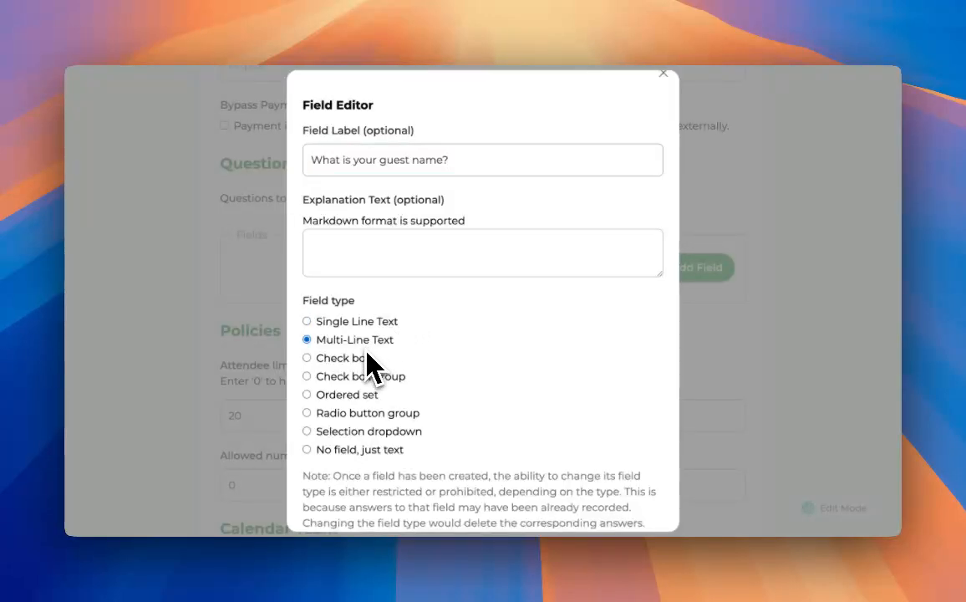
pyautogui.click(365, 357)
pyautogui.scroll(-3, 442, 439)
pyautogui.scroll(-1, 444, 451)
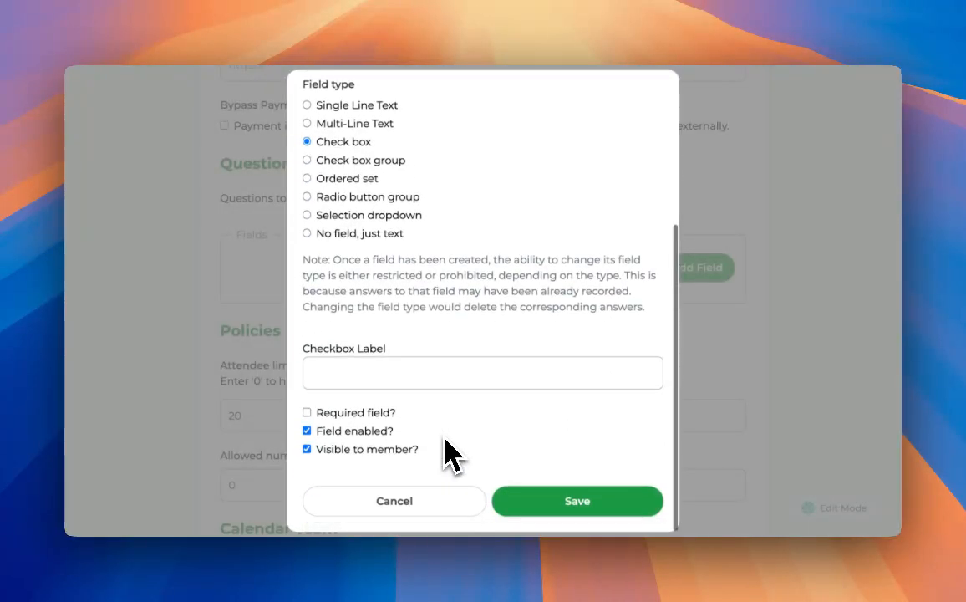
pyautogui.scroll(1, 447, 456)
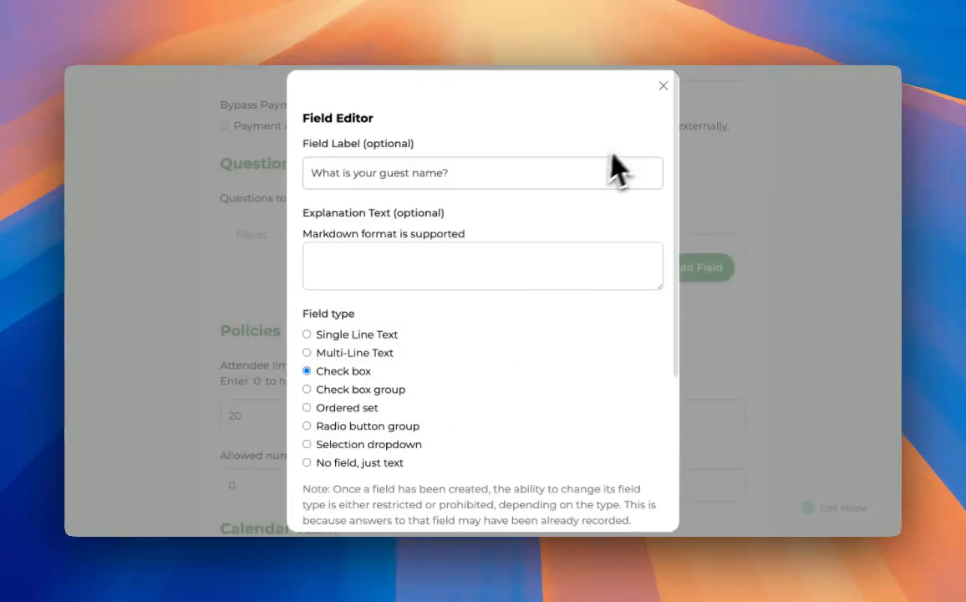
pyautogui.click(662, 88)
# Review the attendee limit and clear the allowed number of guests per attendee.
pyautogui.scroll(-4, 654, 280)
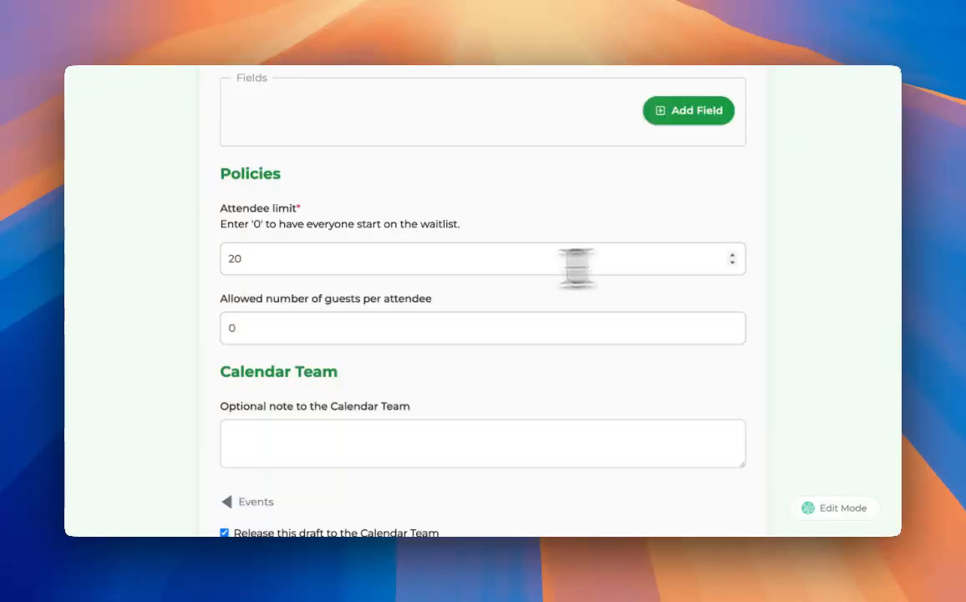
pyautogui.moveTo(247, 258); pyautogui.dragTo(209, 270)
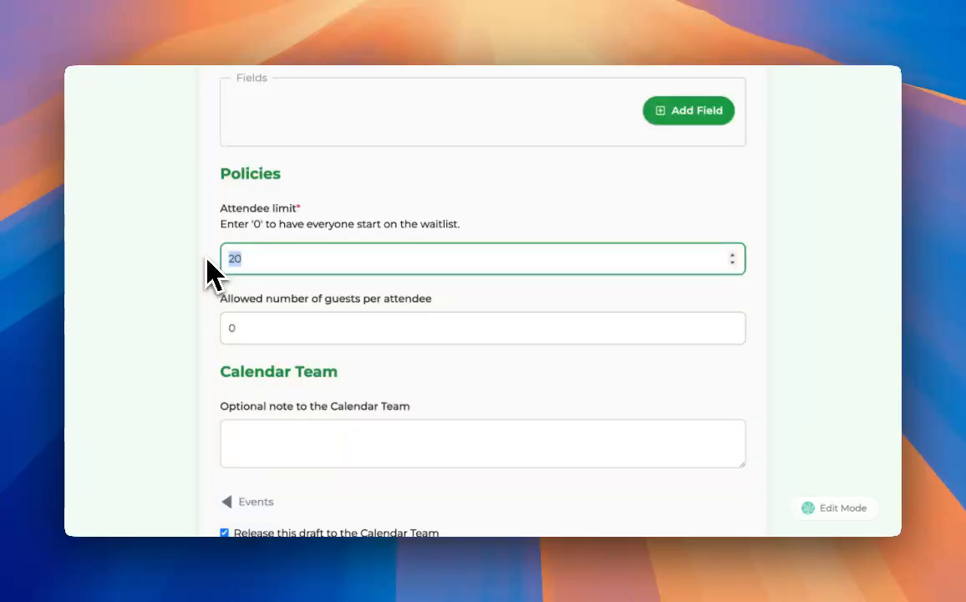
pyautogui.scroll(-1, 209, 272)
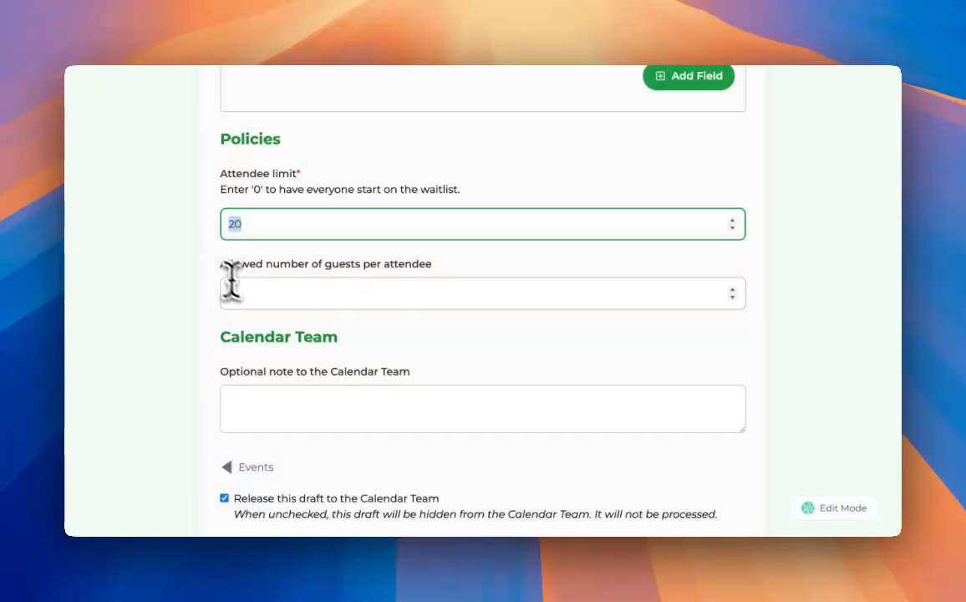
pyautogui.press('Tab')
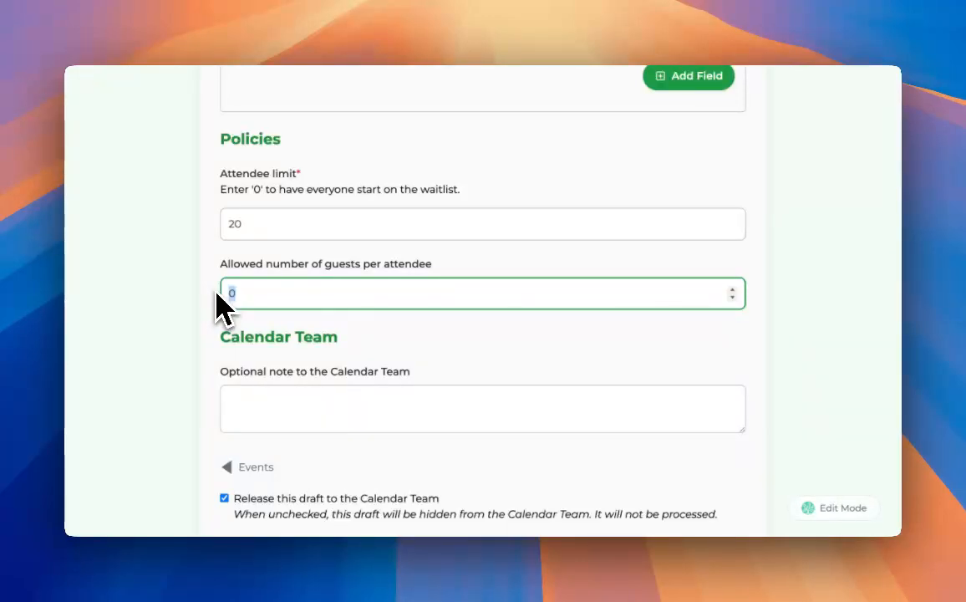
pyautogui.write('1')
pyautogui.click(284, 418)
pyautogui.scroll(-1, 293, 432)
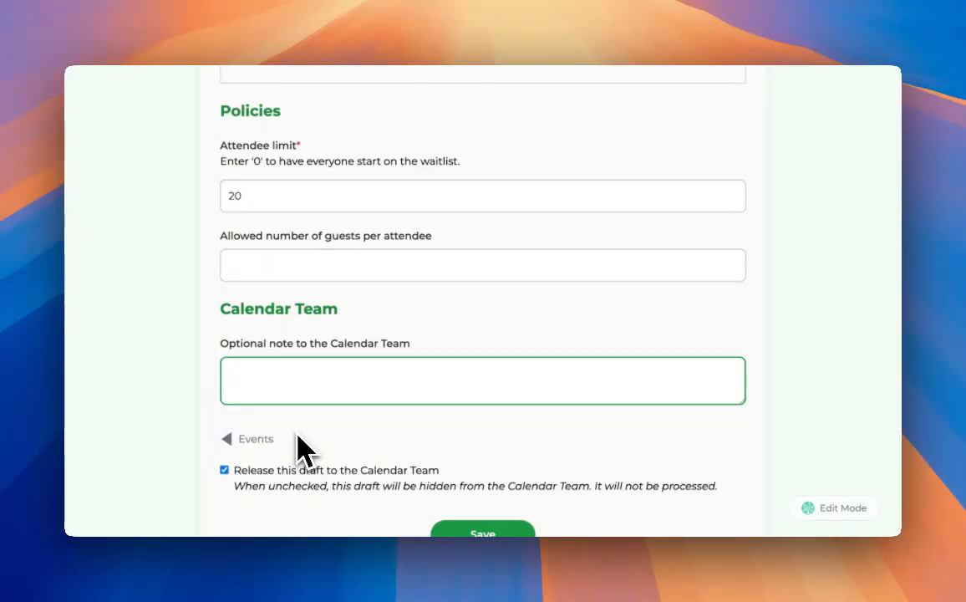
pyautogui.scroll(-2, 299, 451)
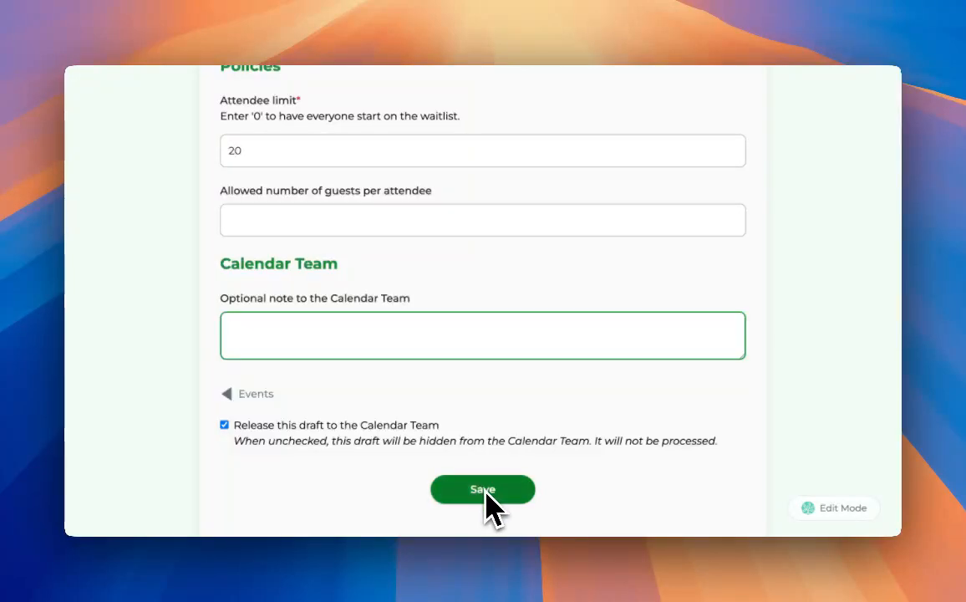
# Enter "yes" as the event description.
pyautogui.scroll(10, 476, 458)
pyautogui.scroll(15, 472, 455)
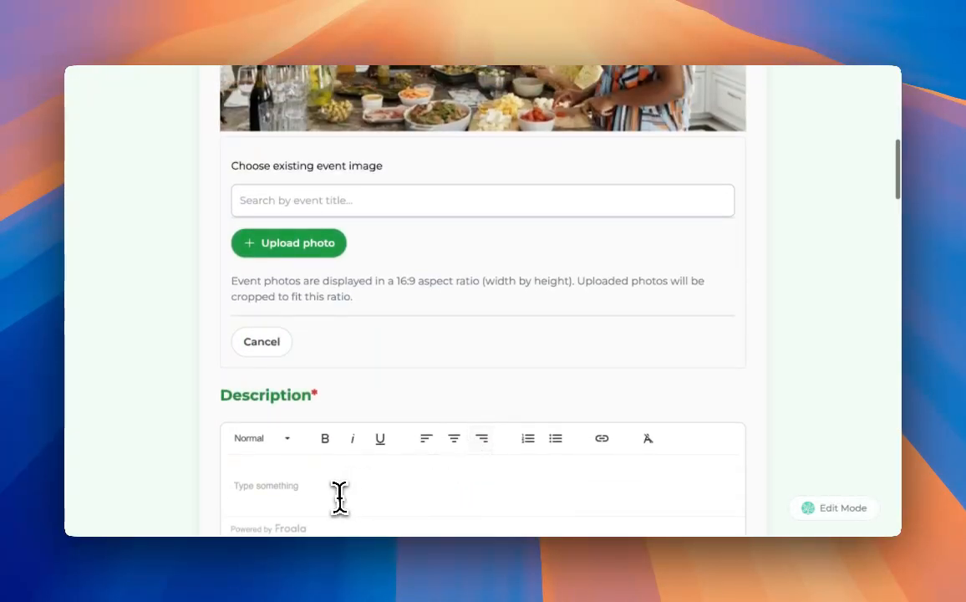
pyautogui.click(339, 497)
pyautogui.write('yes')
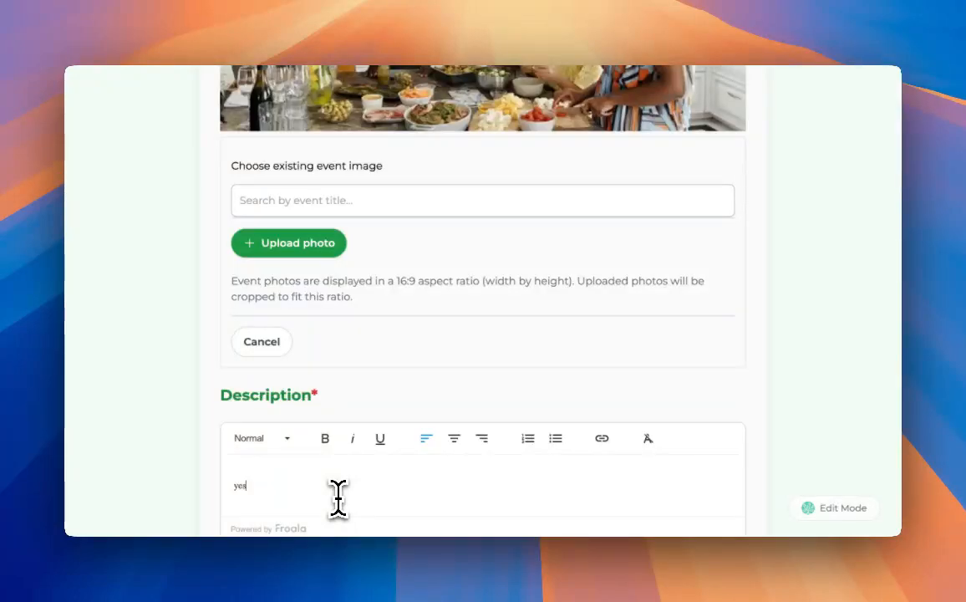
pyautogui.scroll(10, 414, 448)
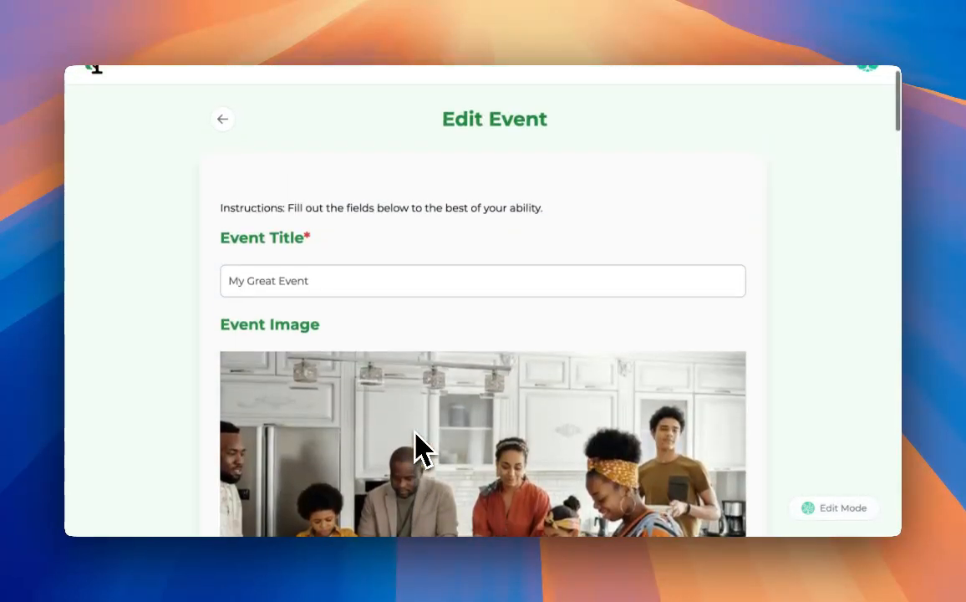
# Try to save the event with its draft released to the Calendar Team.
pyautogui.scroll(-15, 416, 448)
pyautogui.scroll(-15, 416, 449)
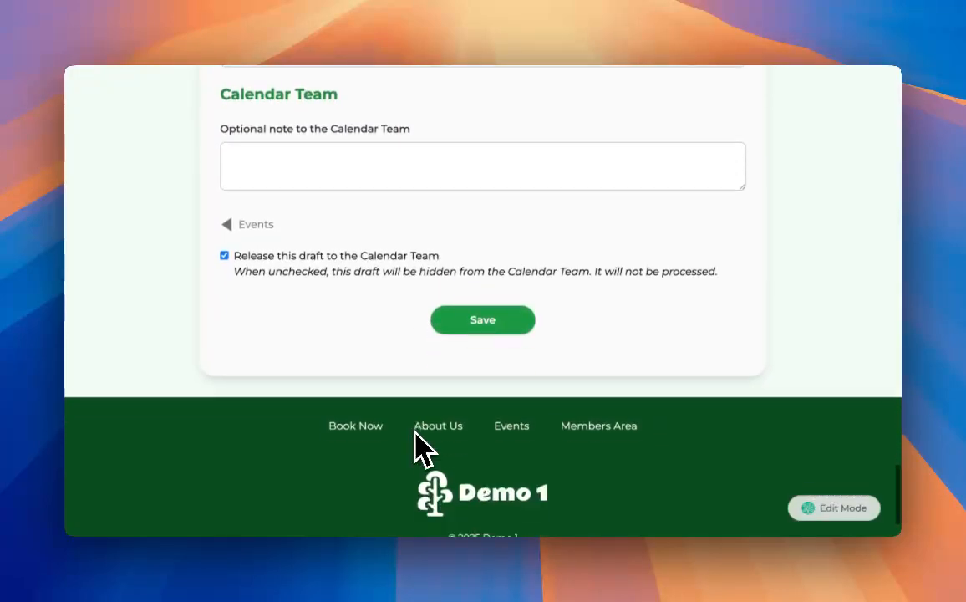
pyautogui.scroll(3, 416, 446)
pyautogui.click(479, 368)
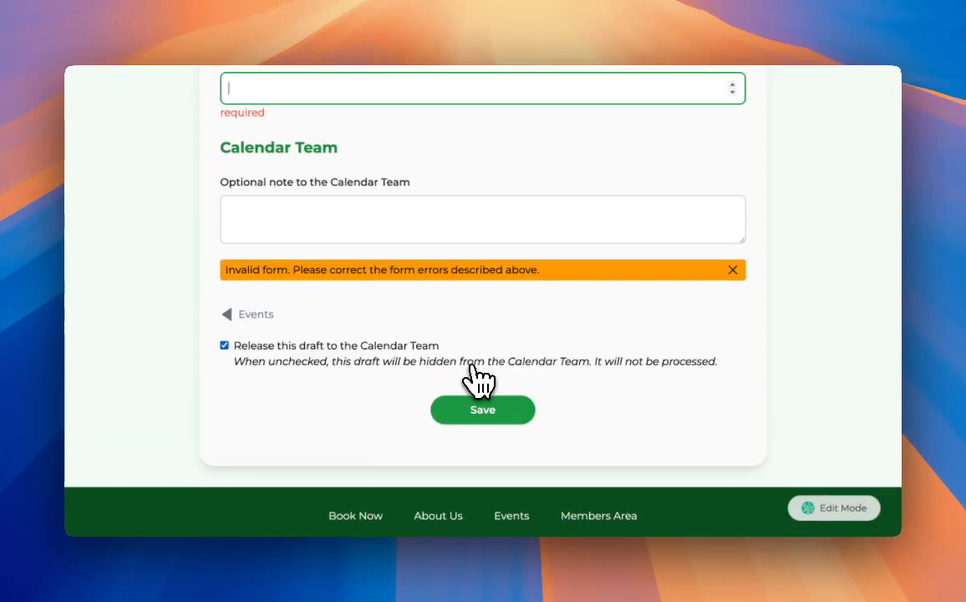
# Set the allowed number of guests per attendee to 1 and save the event.
pyautogui.scroll(2, 473, 372)
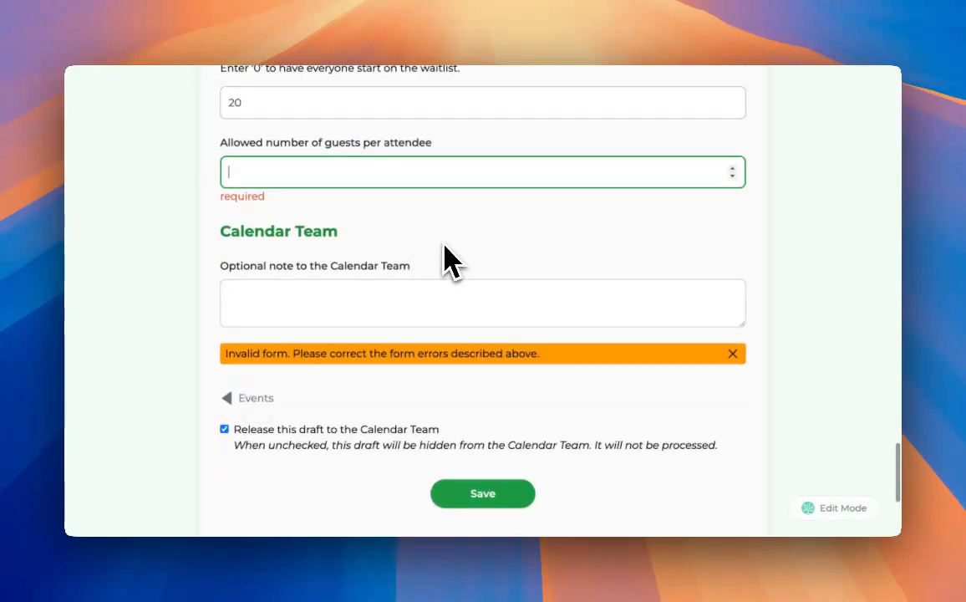
pyautogui.write('0')
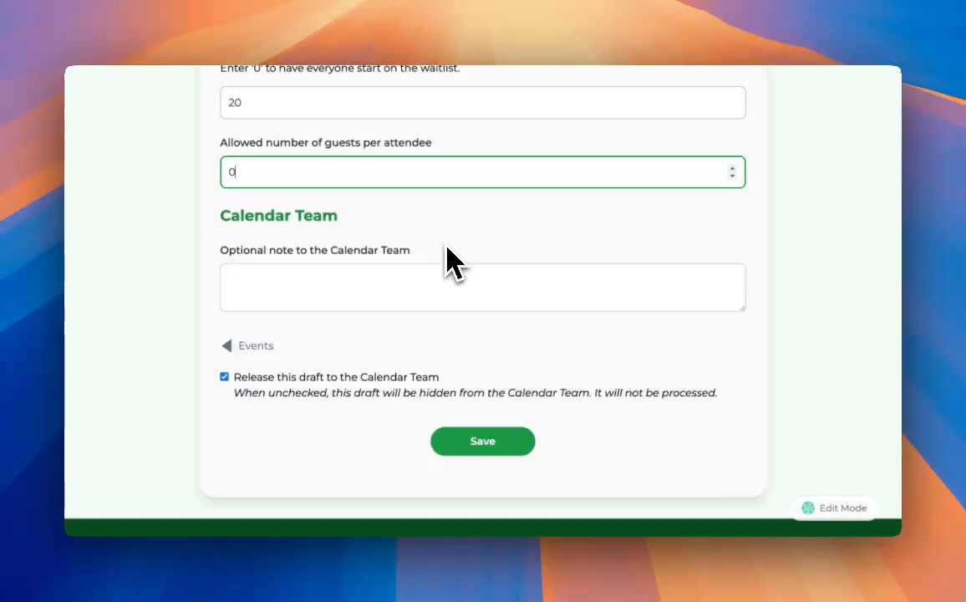
pyautogui.press('BackSpace')
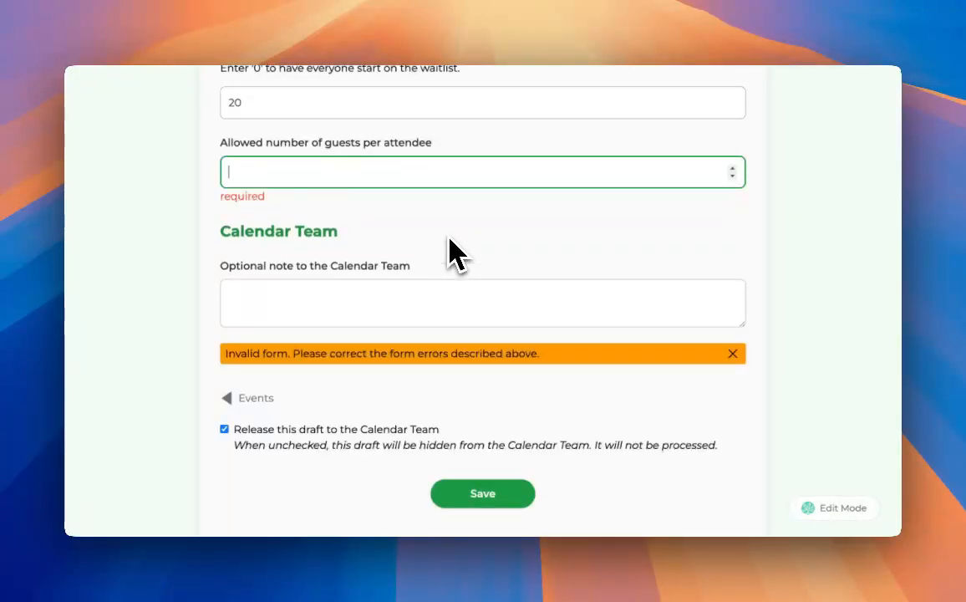
pyautogui.write('1')
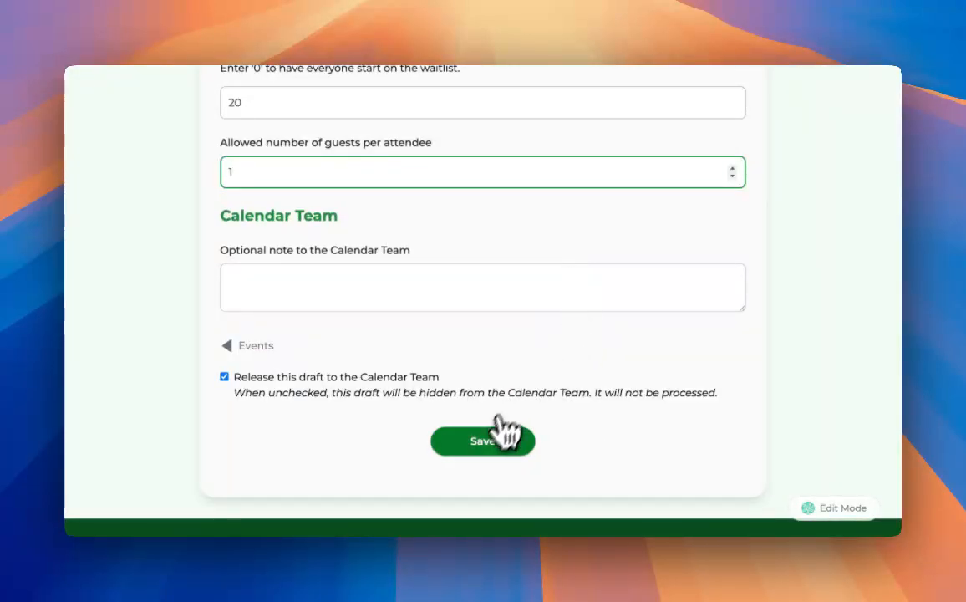
pyautogui.click(483, 443)
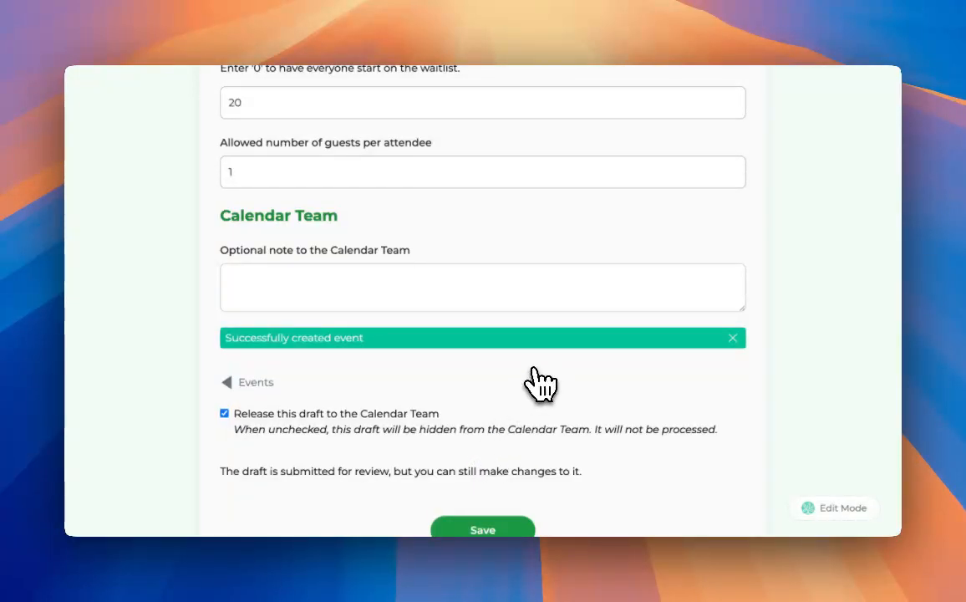
# Return to the events list and find "My Great Event" among the drafts of My Events.
pyautogui.scroll(20, 539, 383)
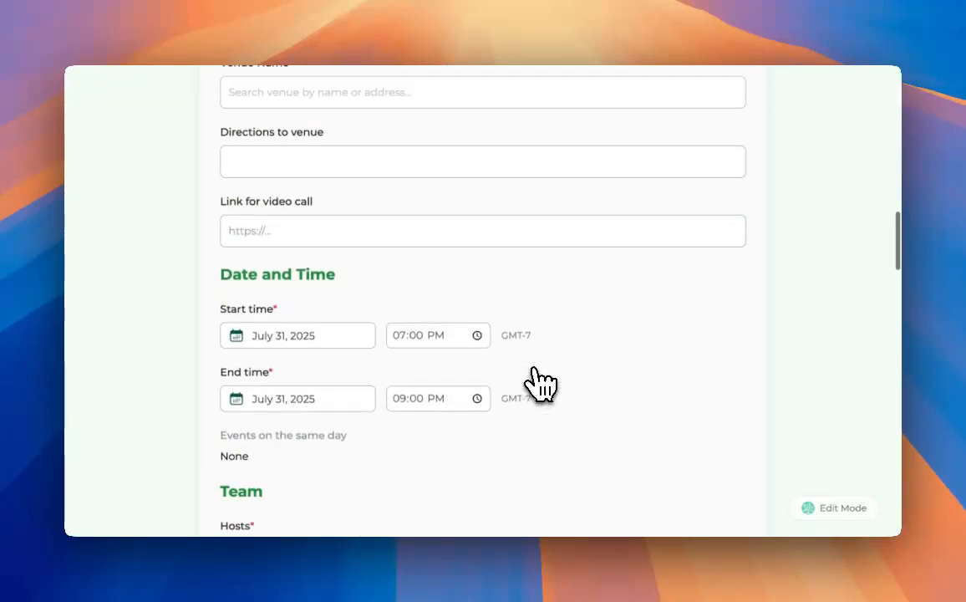
pyautogui.scroll(5, 539, 383)
pyautogui.click(222, 153)
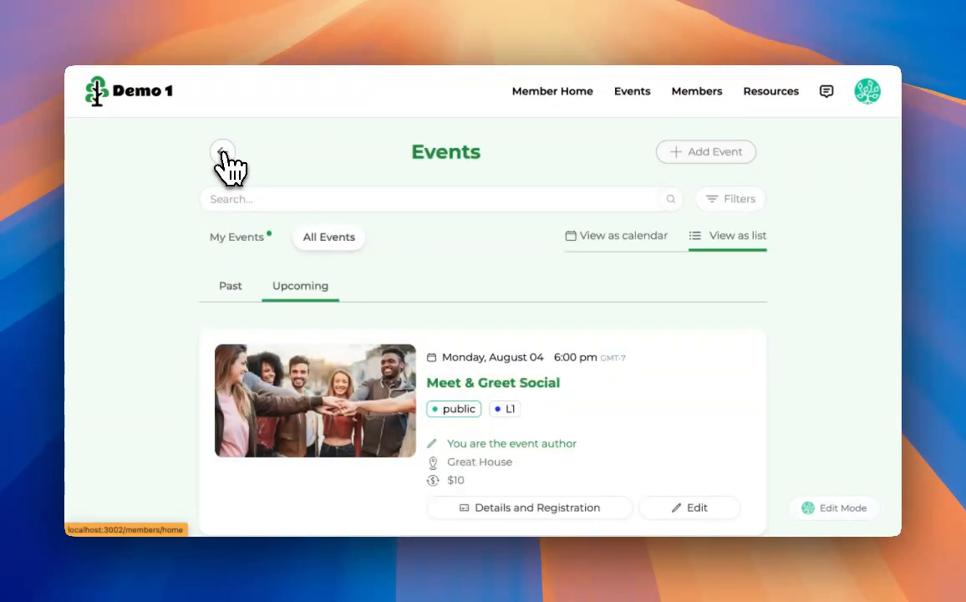
pyautogui.click(236, 239)
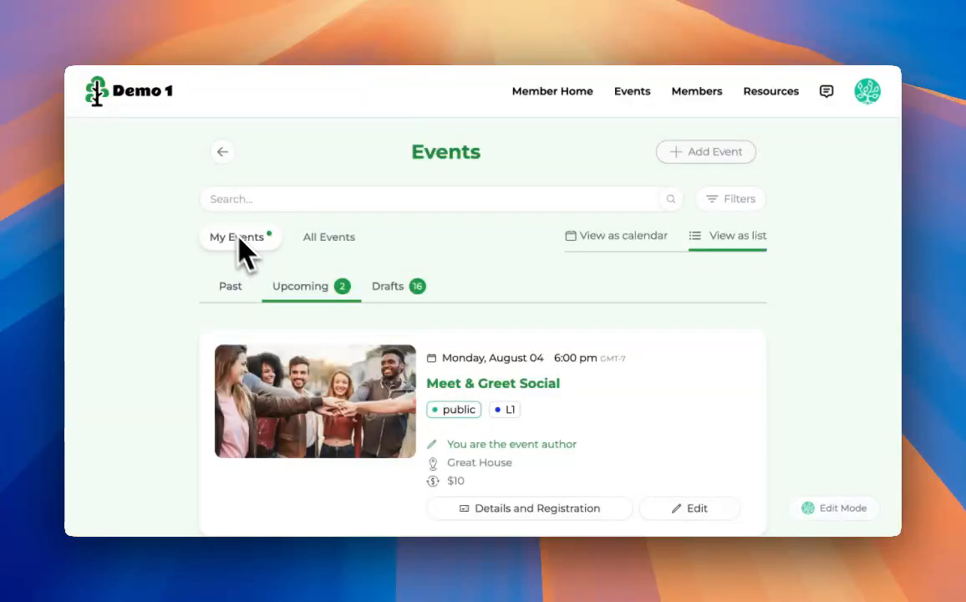
pyautogui.click(408, 303)
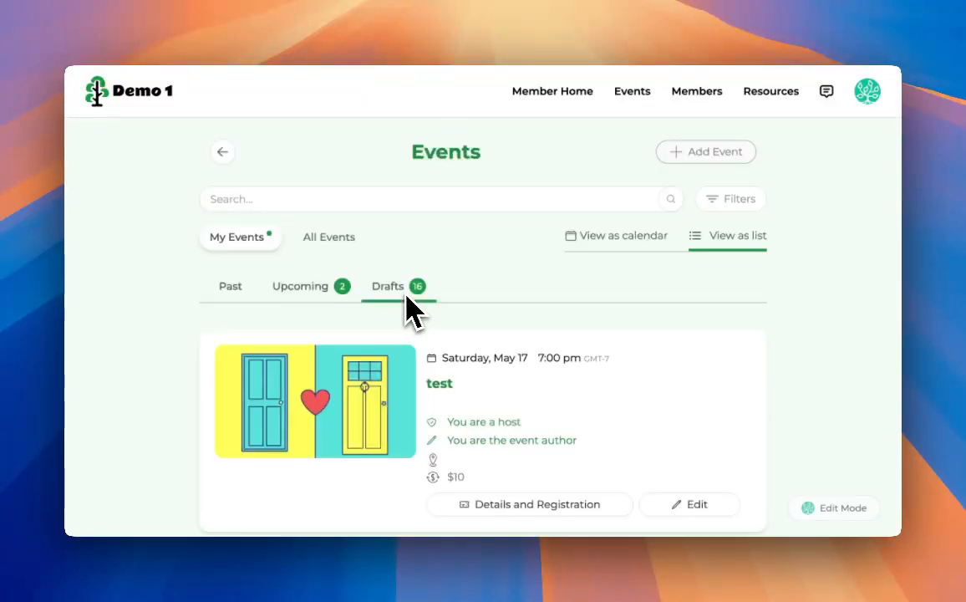
pyautogui.scroll(-5, 585, 348)
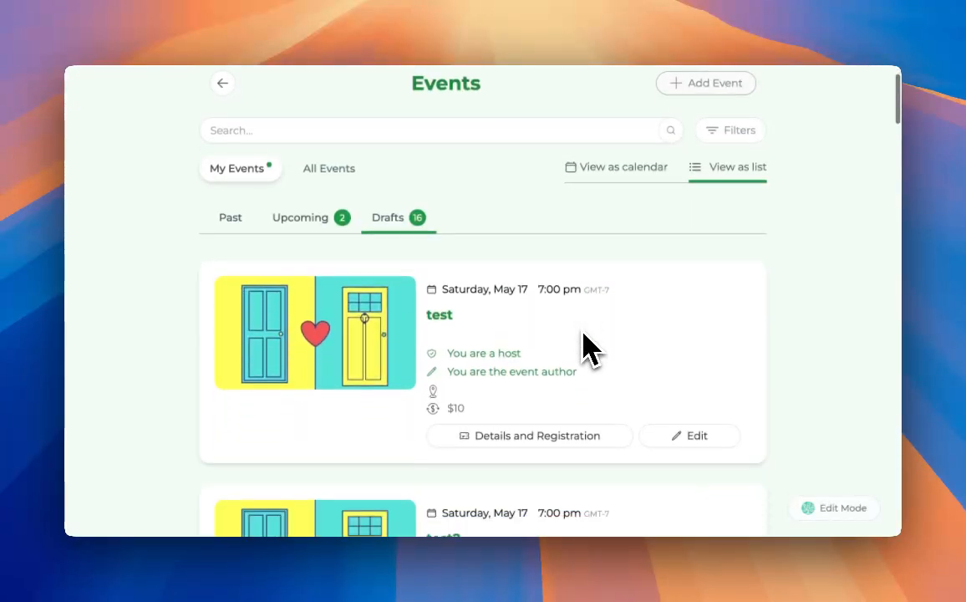
pyautogui.scroll(-15, 585, 348)
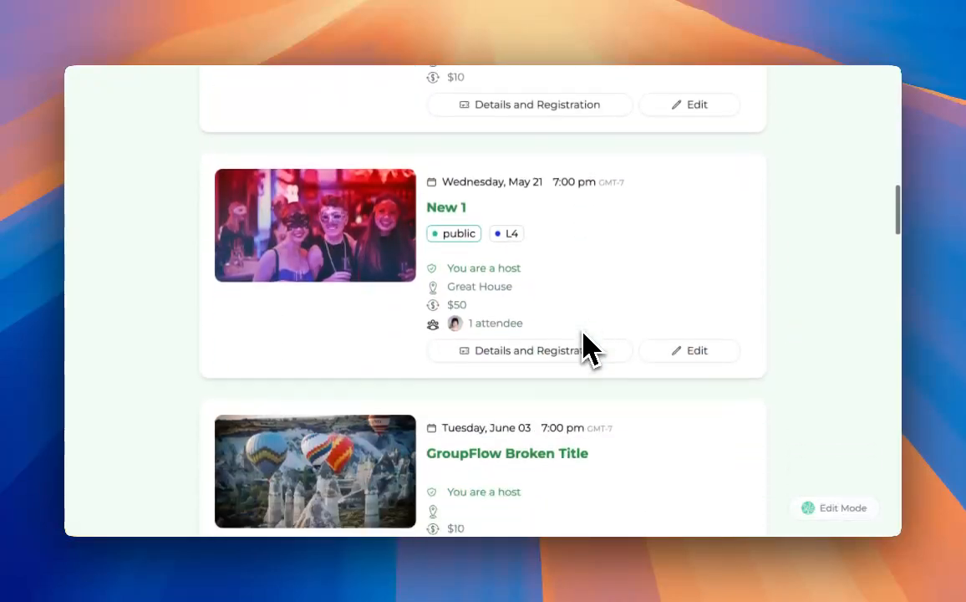
pyautogui.scroll(-20, 585, 348)
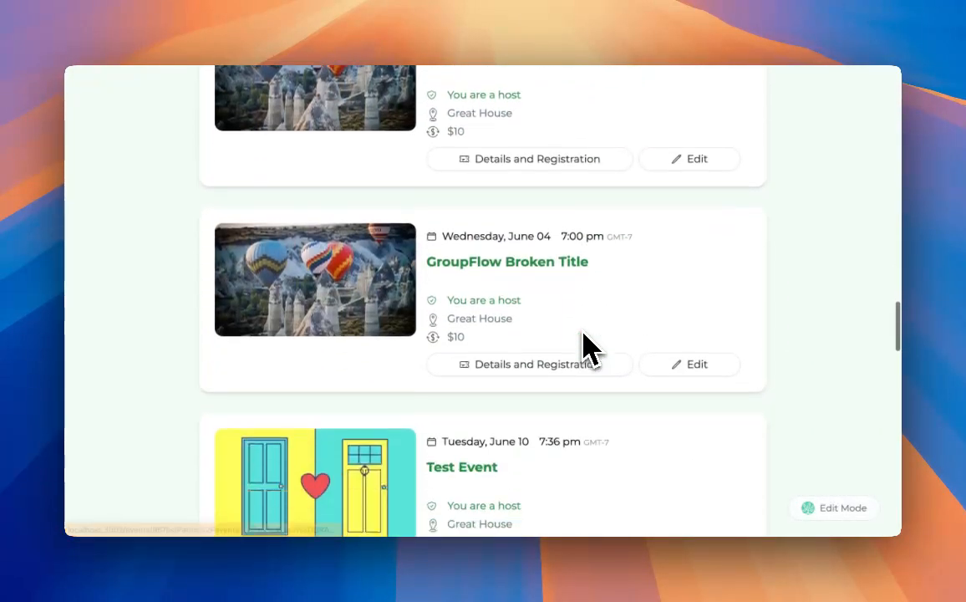
pyautogui.scroll(-20, 585, 349)
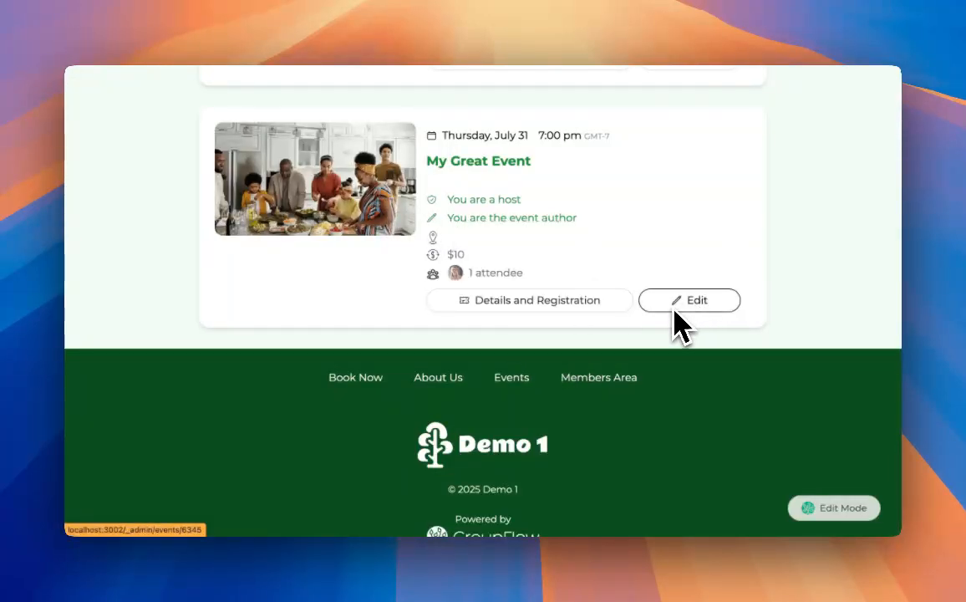
# Review the details and registration page of "My Great Event" and open the event for editing from its organizer tools.
pyautogui.click(520, 303)
pyautogui.scroll(-5, 712, 408)
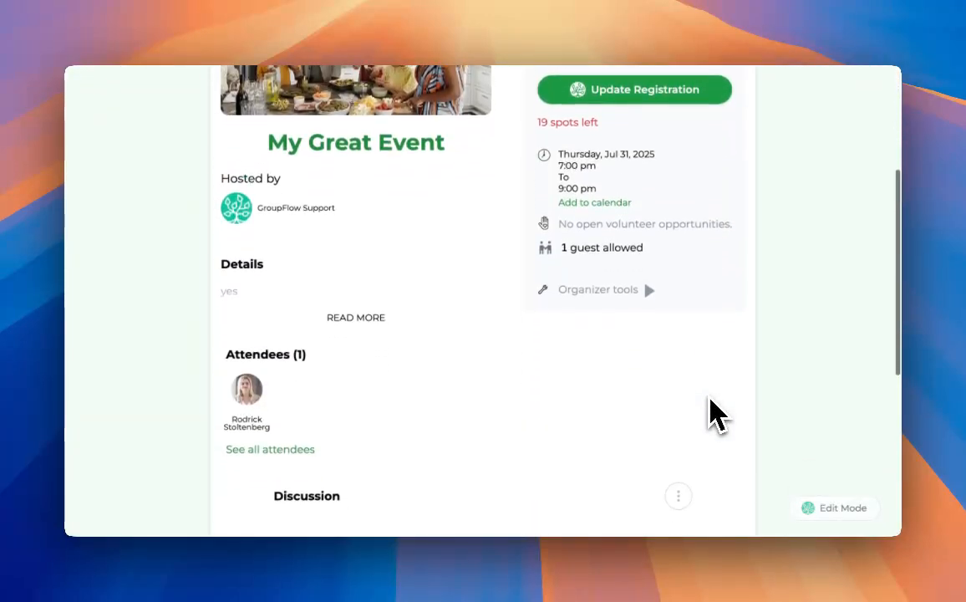
pyautogui.scroll(2, 712, 408)
pyautogui.scroll(1, 710, 413)
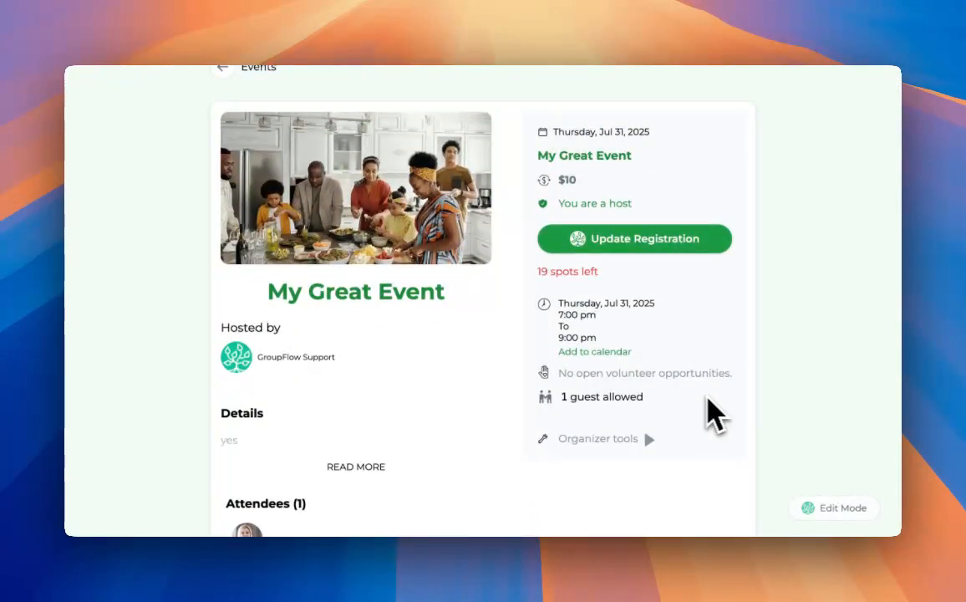
pyautogui.scroll(2, 518, 316)
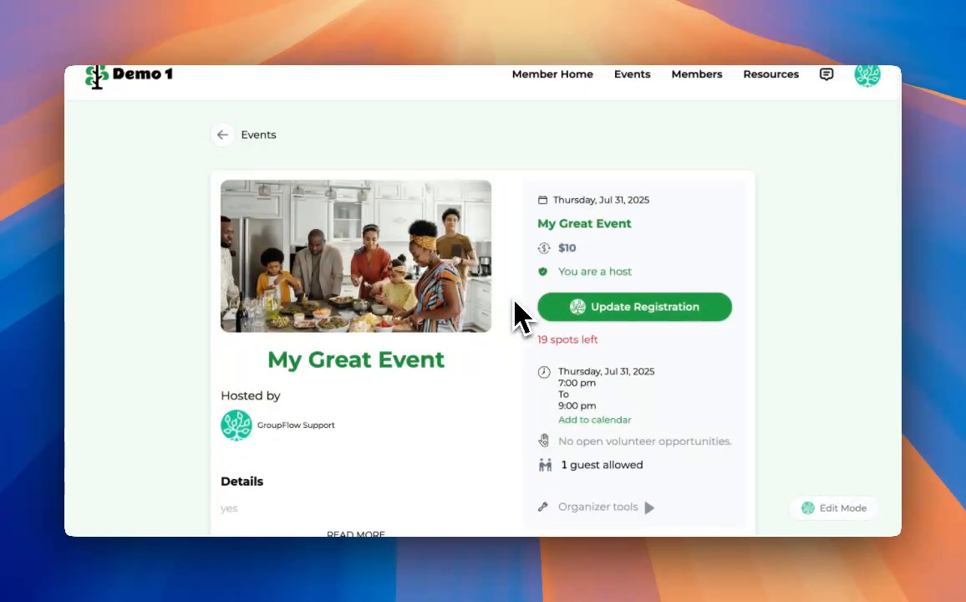
pyautogui.scroll(-1, 517, 304)
pyautogui.scroll(-4, 518, 317)
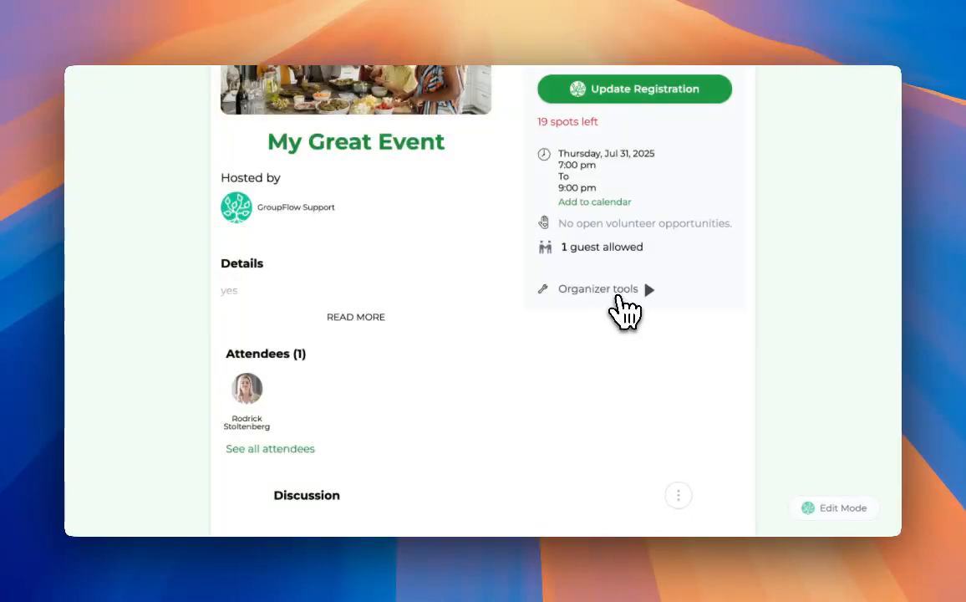
pyautogui.click(620, 297)
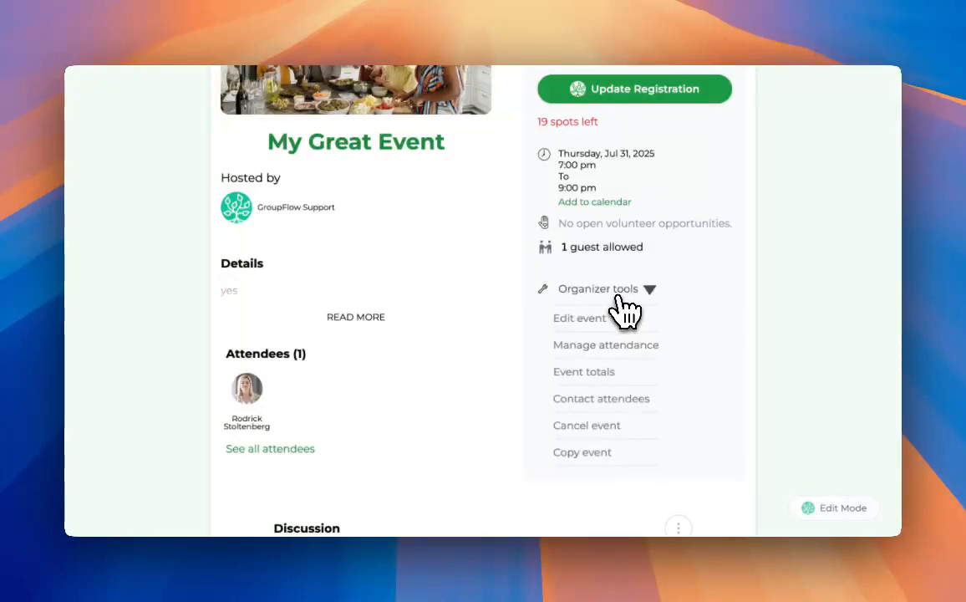
pyautogui.click(560, 322)
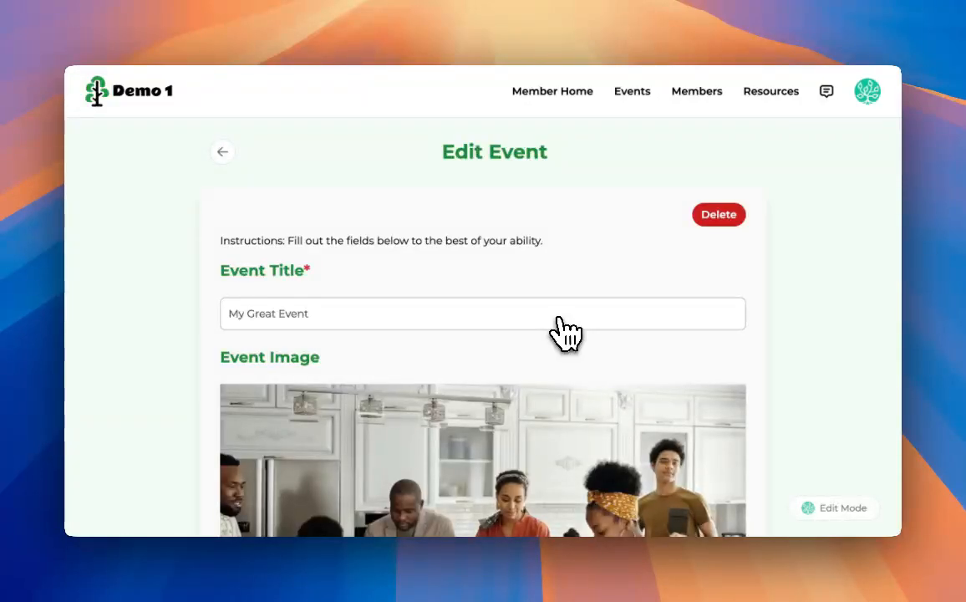
# Go to the group admin area's events and look through the draft events before returning to the upcoming ones.
pyautogui.click(868, 98)
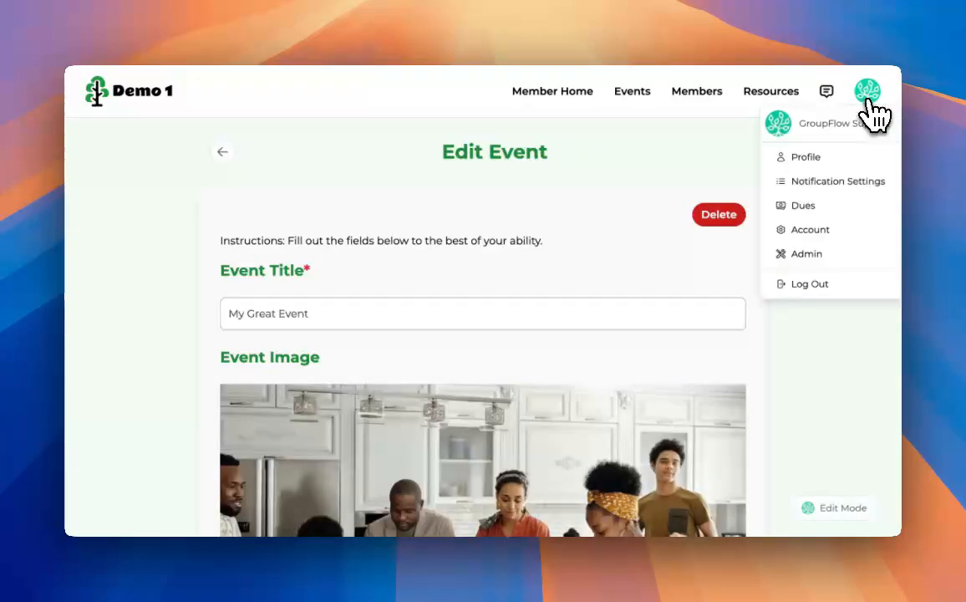
pyautogui.click(808, 255)
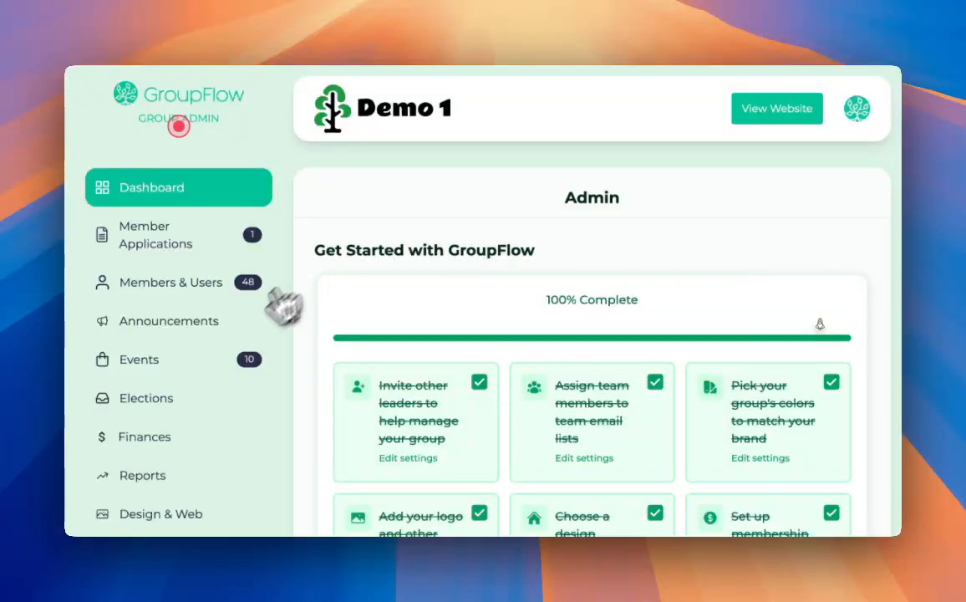
pyautogui.click(209, 378)
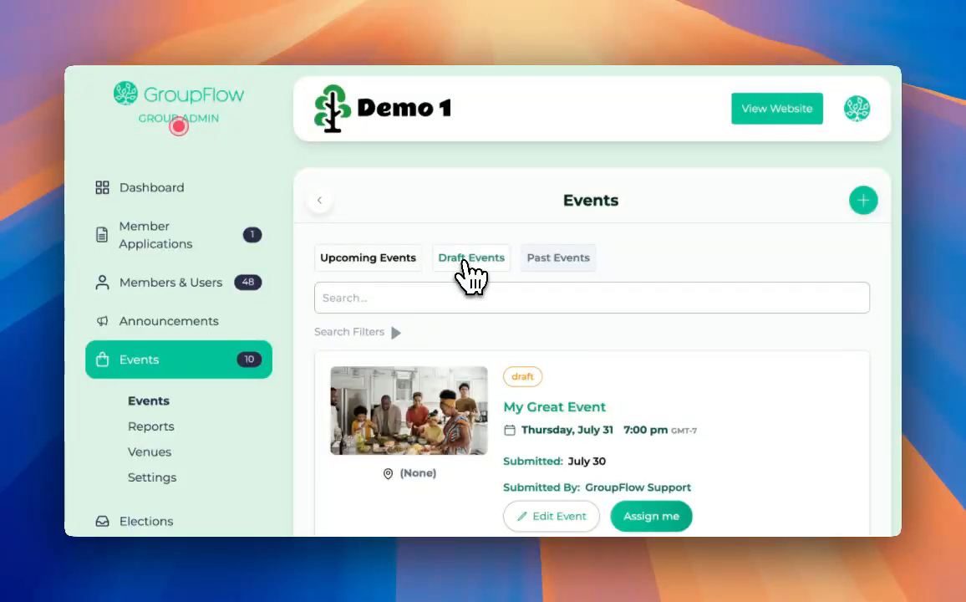
pyautogui.click(465, 261)
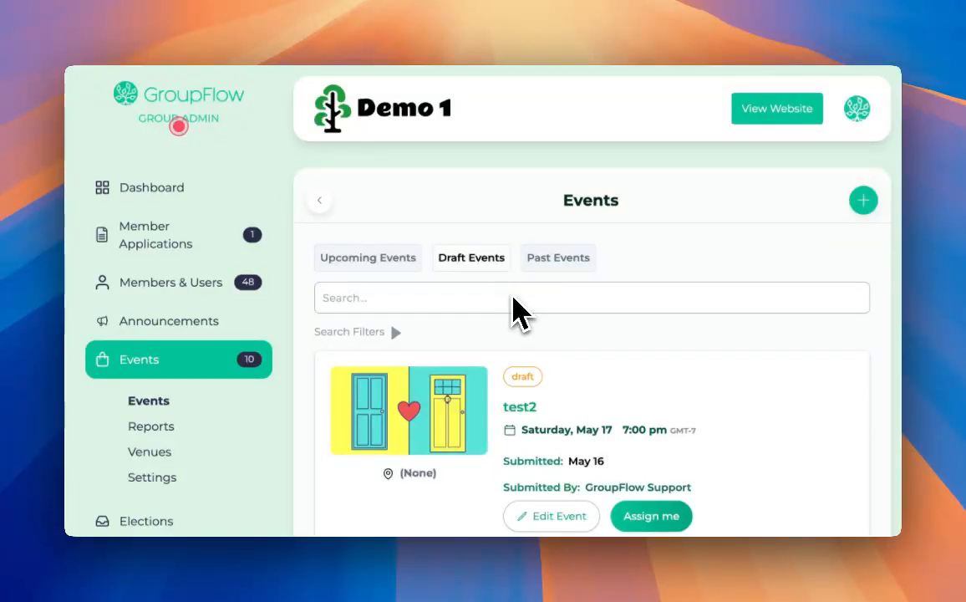
pyautogui.click(379, 258)
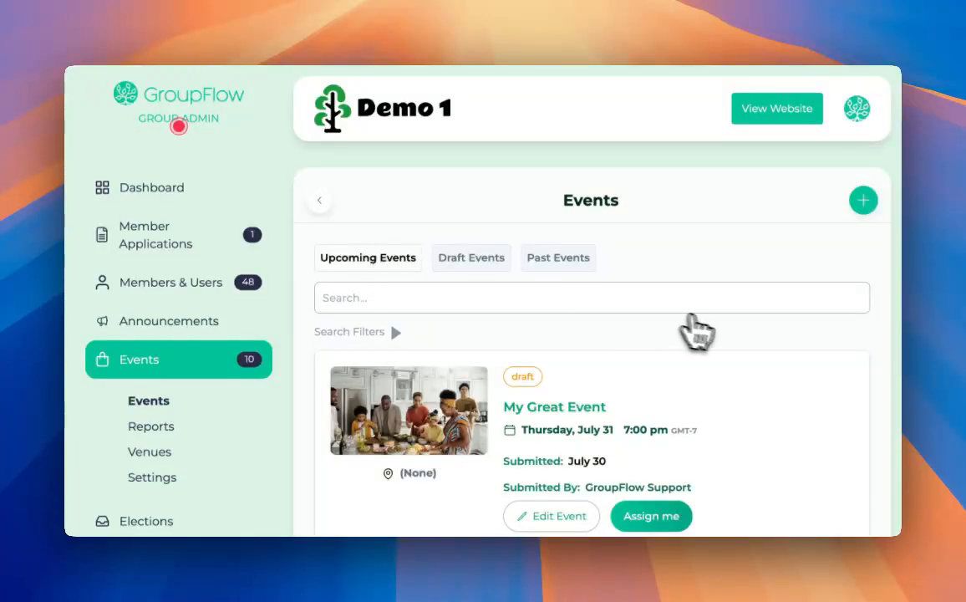
# Open the draft "My Great Event" for editing in the admin area and review its title and description.
pyautogui.scroll(-3, 711, 334)
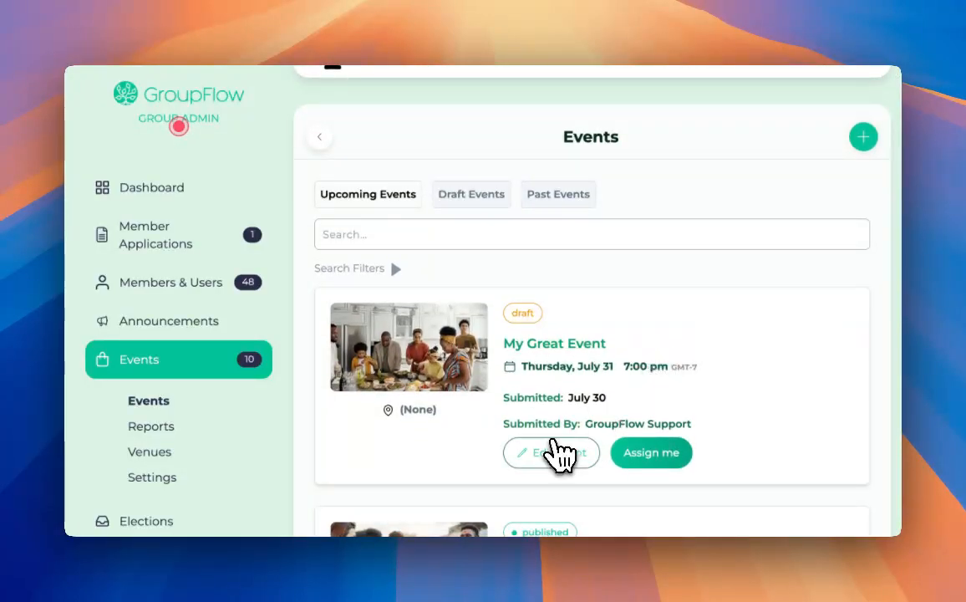
pyautogui.click(558, 453)
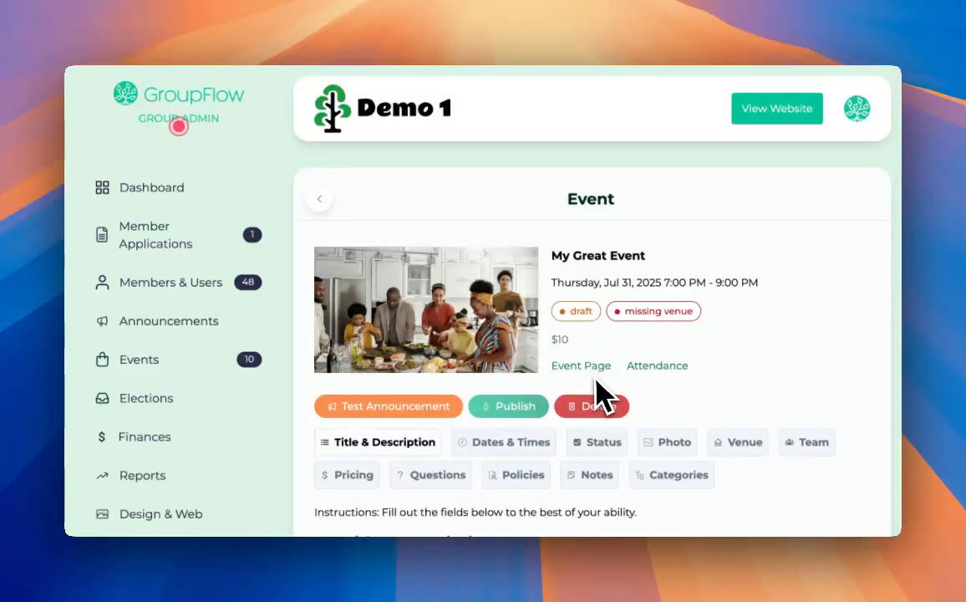
pyautogui.scroll(-3, 603, 394)
pyautogui.scroll(-3, 598, 395)
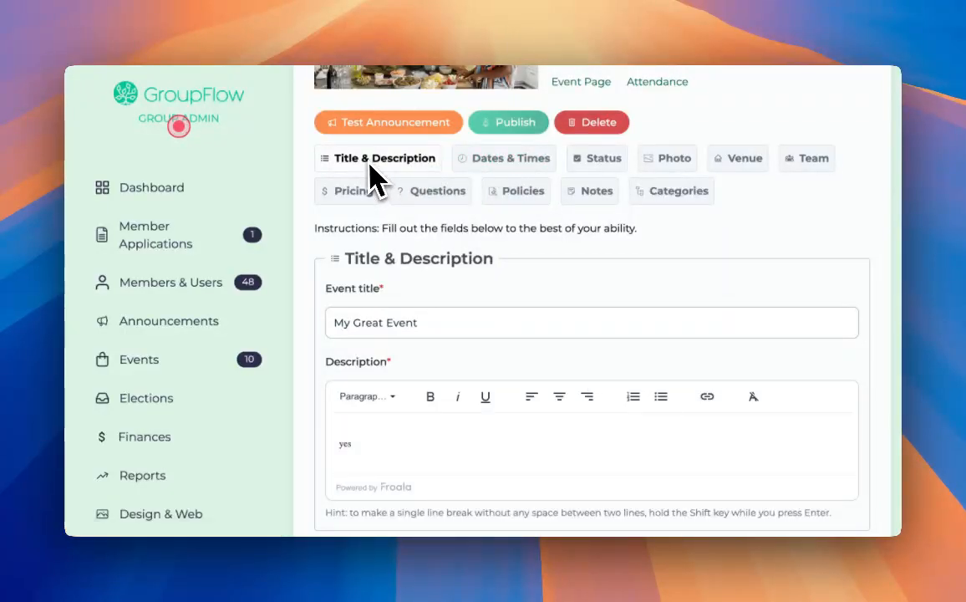
# Review the event's date and time settings.
pyautogui.scroll(1, 493, 188)
pyautogui.click(495, 223)
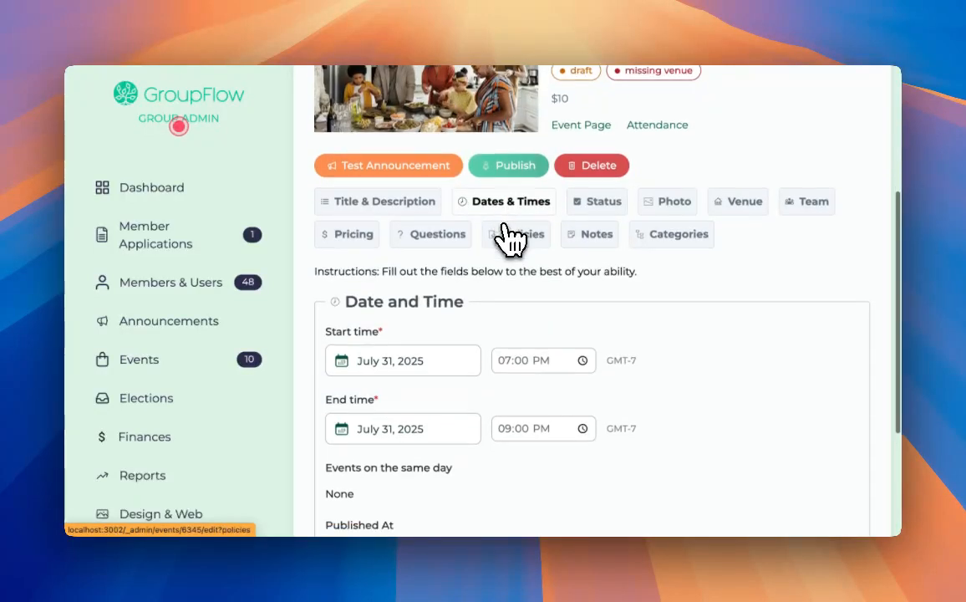
pyautogui.scroll(-2, 585, 267)
pyautogui.scroll(-3, 642, 294)
# Review the event's status settings and its event image.
pyautogui.scroll(4, 640, 297)
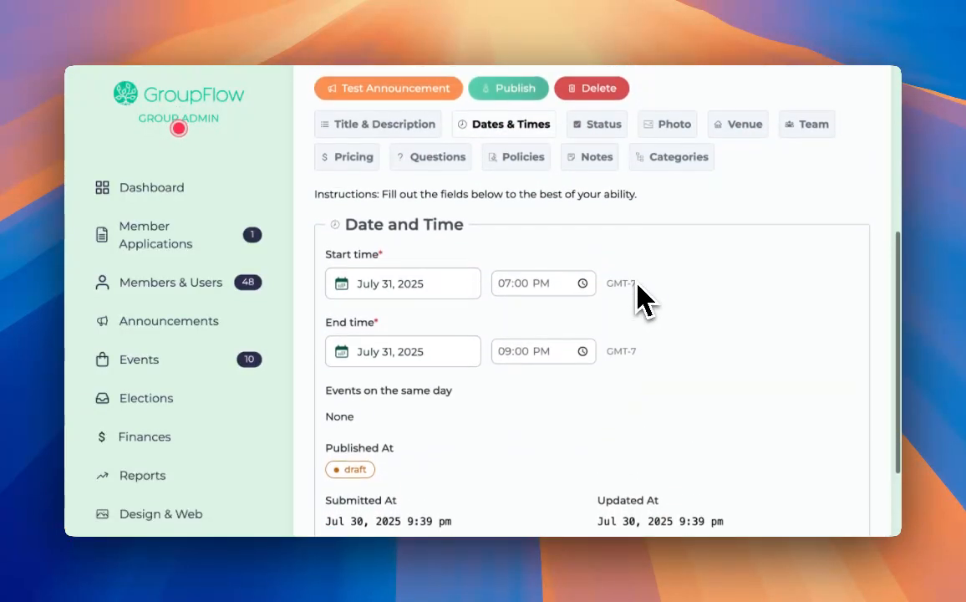
pyautogui.click(599, 147)
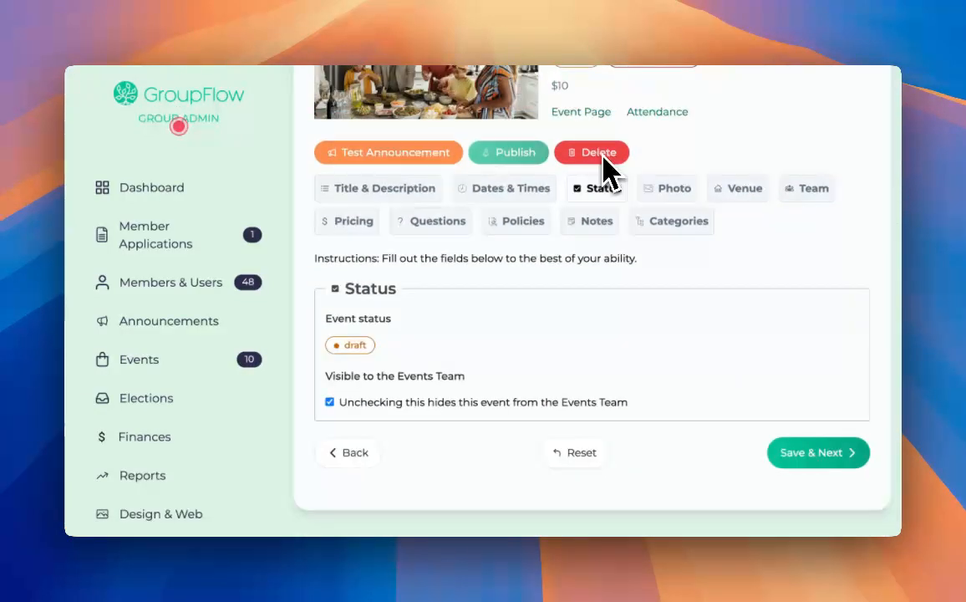
pyautogui.click(675, 194)
pyautogui.scroll(-4, 710, 339)
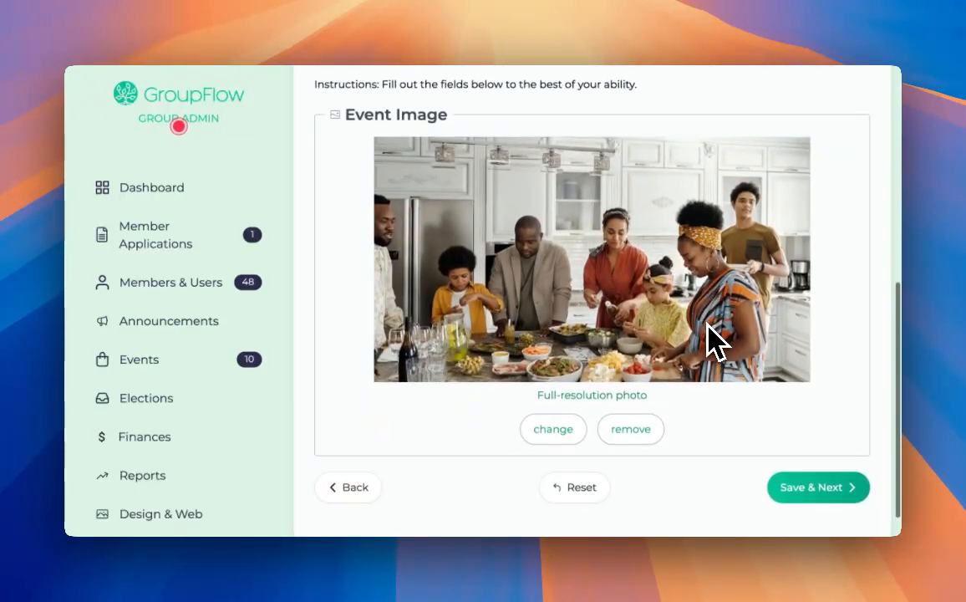
# Examine the event's venue settings, including the directions and the video call link.
pyautogui.scroll(3, 710, 338)
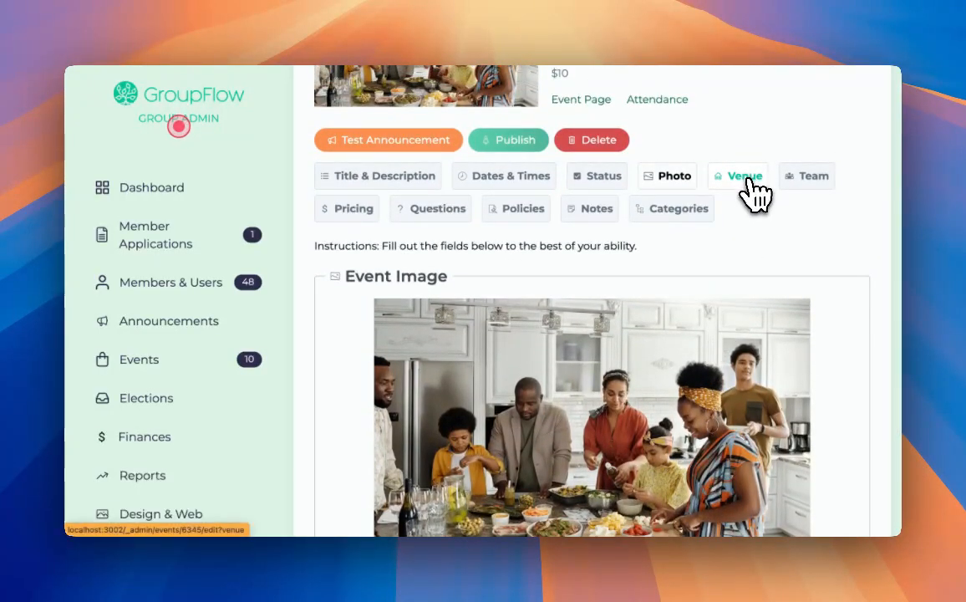
pyautogui.click(744, 177)
pyautogui.scroll(-2, 744, 254)
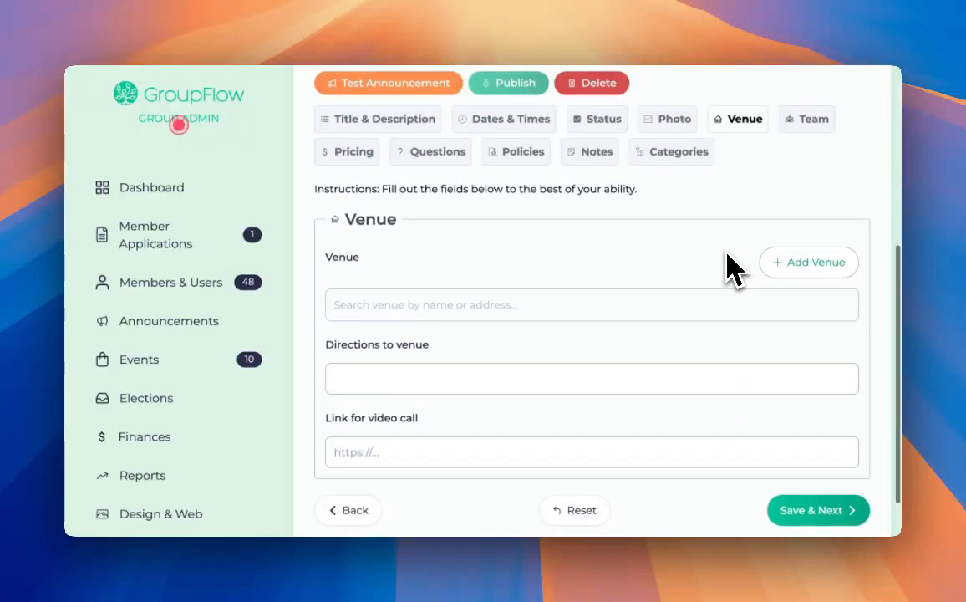
pyautogui.scroll(-1, 729, 270)
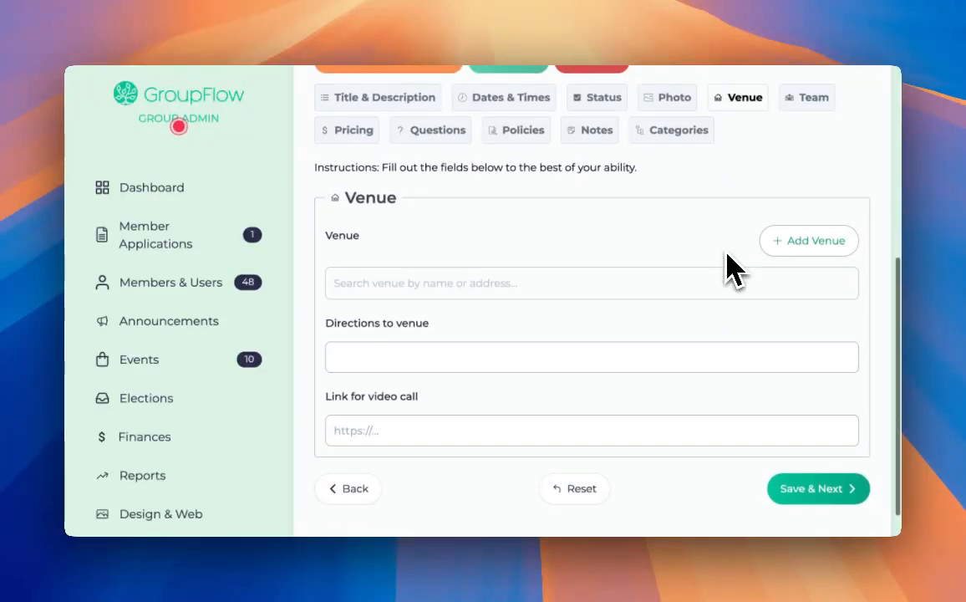
# Review the event's team settings, from the author and hosts down to the volunteers.
pyautogui.scroll(3, 728, 270)
pyautogui.click(816, 160)
pyautogui.scroll(-4, 757, 339)
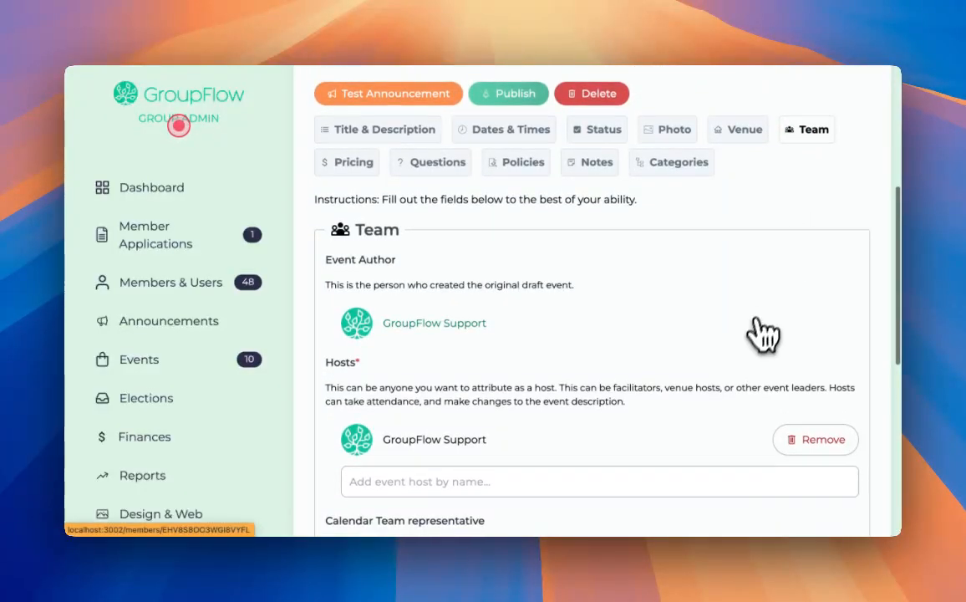
pyautogui.scroll(-3, 757, 338)
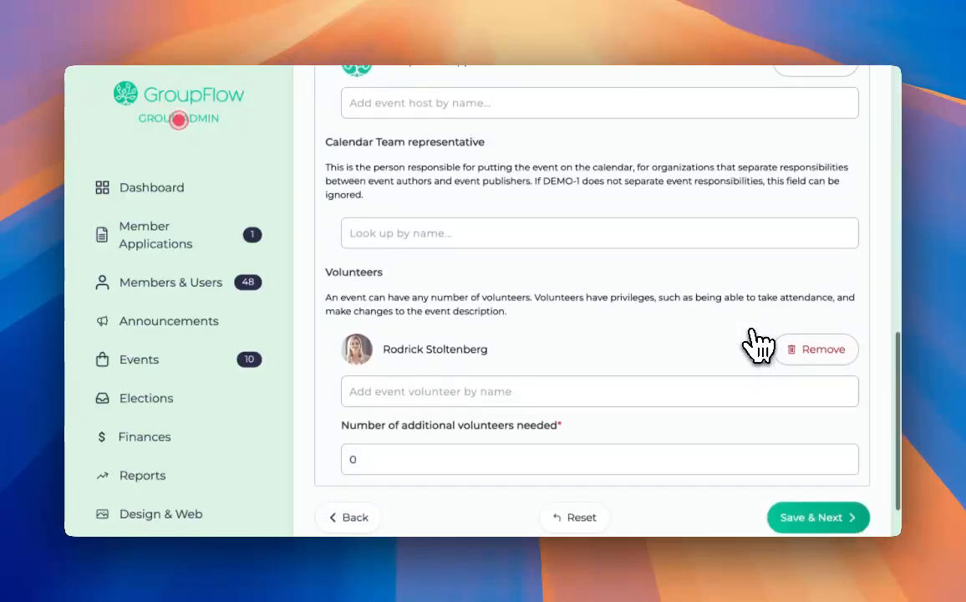
# Inspect the Calendar Team representative lookup in the team settings without assigning anyone.
pyautogui.scroll(4, 757, 342)
pyautogui.scroll(2, 757, 343)
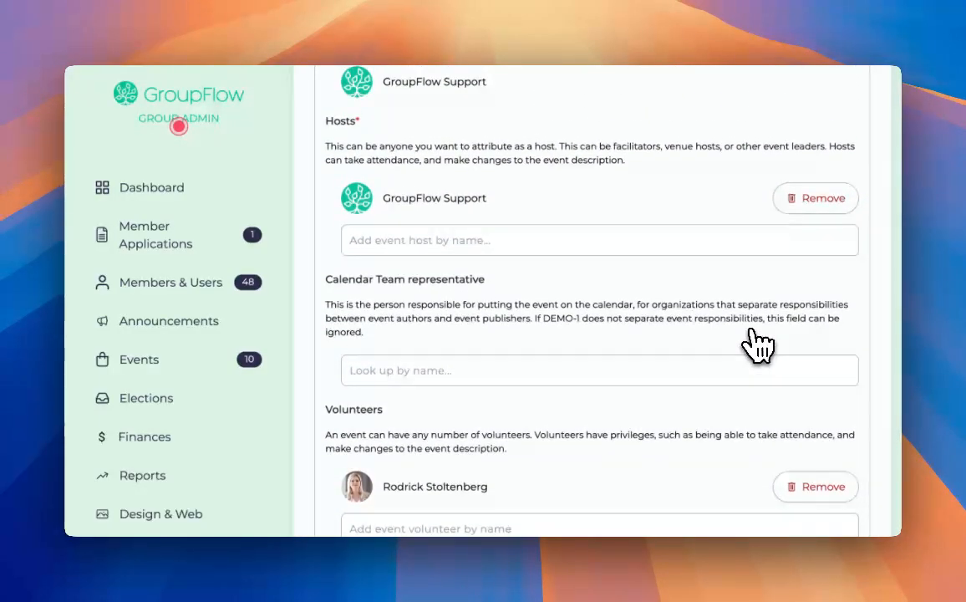
pyautogui.click(424, 370)
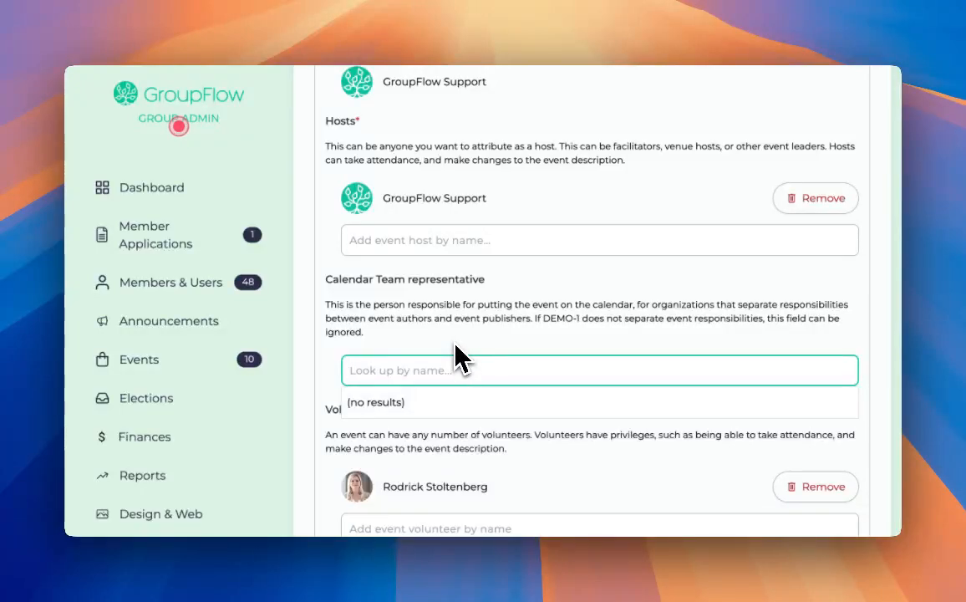
pyautogui.click(453, 346)
pyautogui.scroll(1, 455, 346)
pyautogui.scroll(1, 455, 345)
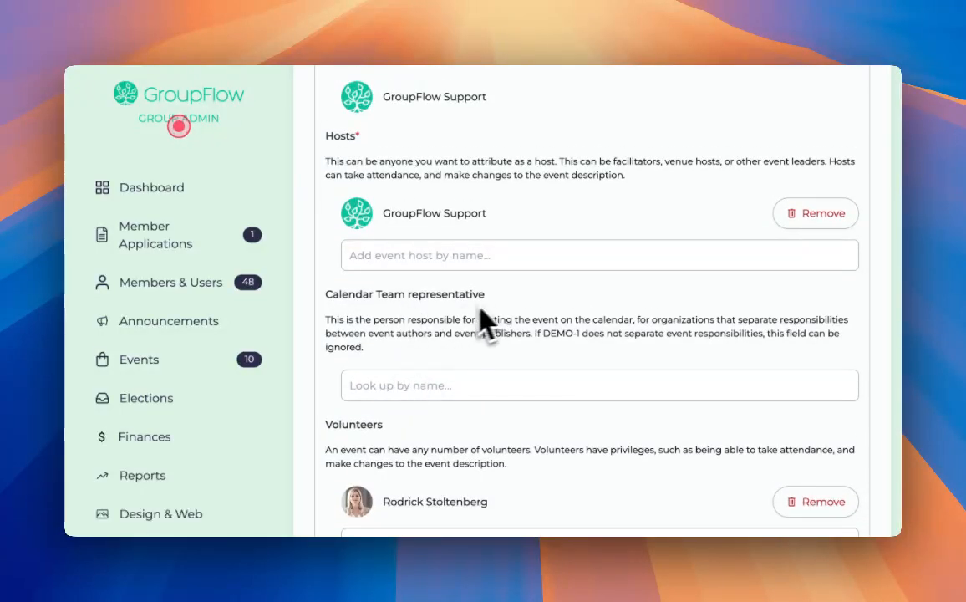
pyautogui.scroll(8, 493, 355)
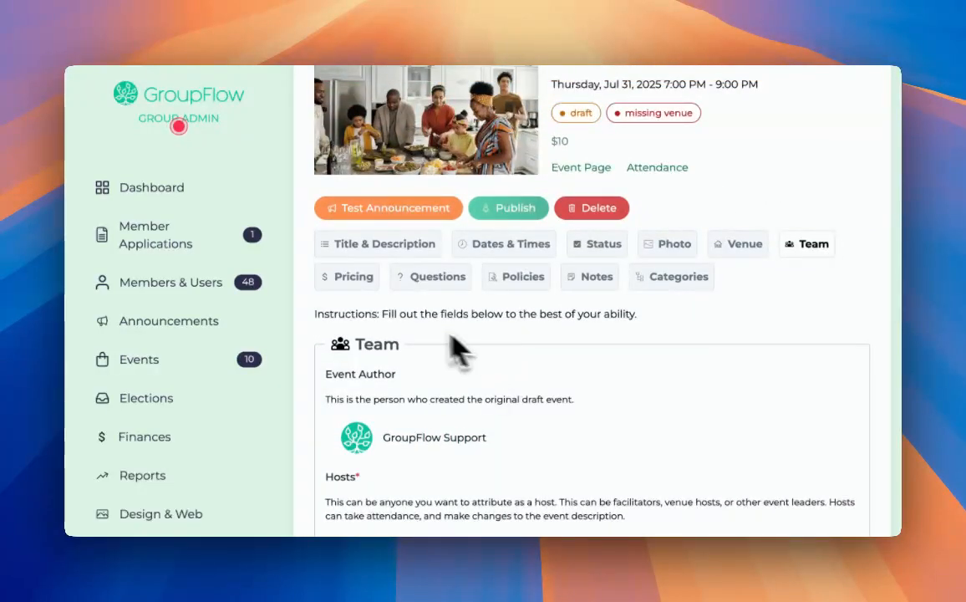
# Review the event's pricing settings, including tiered pricing and external ticketing, as well as its registration questions.
pyautogui.click(351, 277)
pyautogui.scroll(-5, 493, 351)
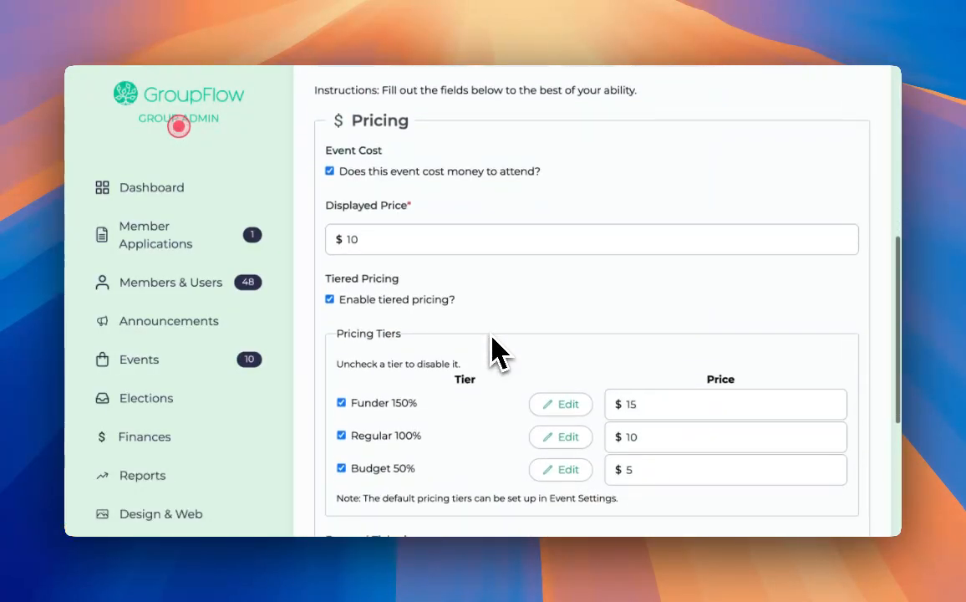
pyautogui.scroll(5, 493, 352)
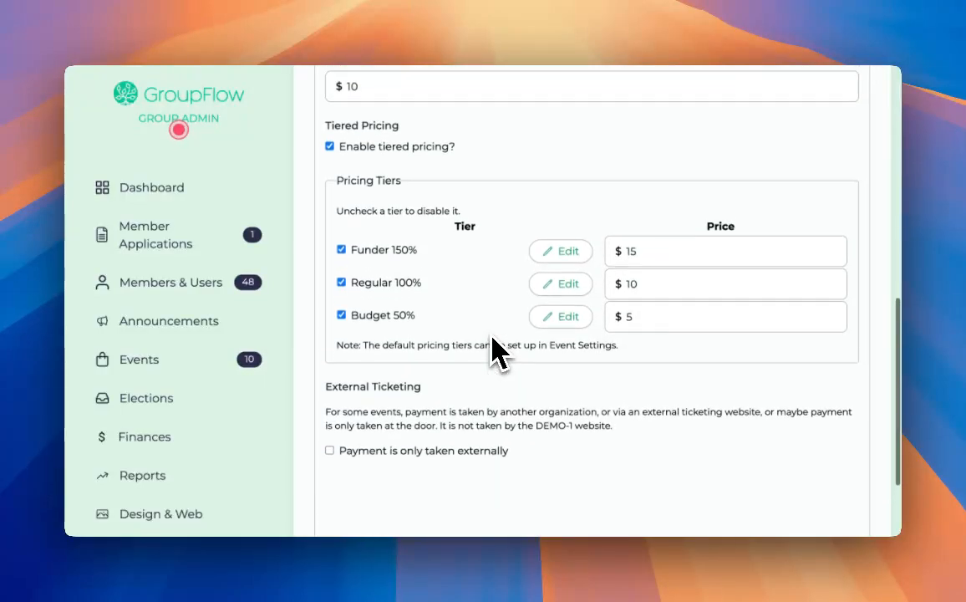
pyautogui.click(437, 162)
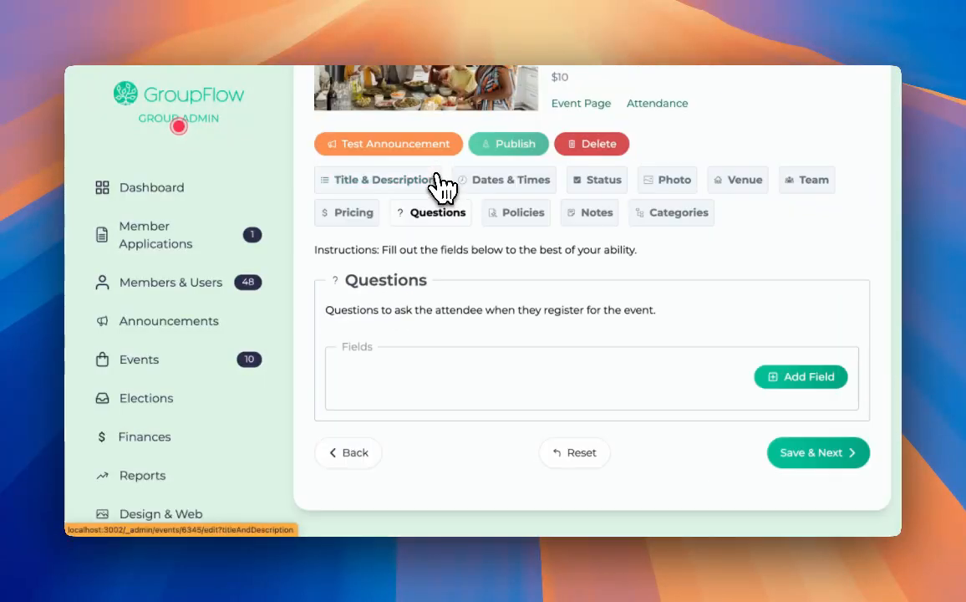
# Examine the event's policies, toggling the option to charge attendees immediately without saving.
pyautogui.click(521, 216)
pyautogui.scroll(-5, 618, 422)
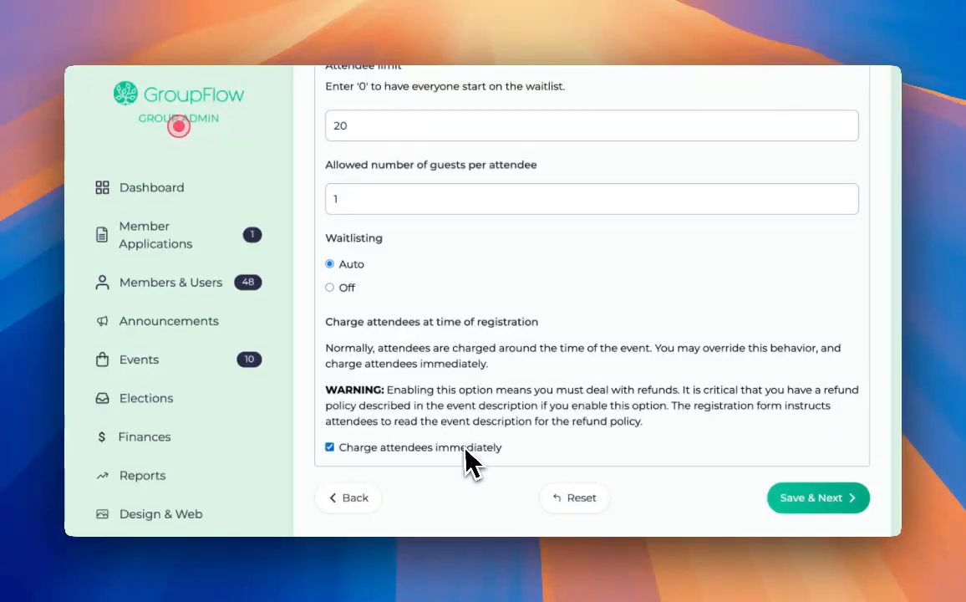
pyautogui.click(468, 448)
pyautogui.scroll(3, 535, 435)
pyautogui.scroll(2, 539, 431)
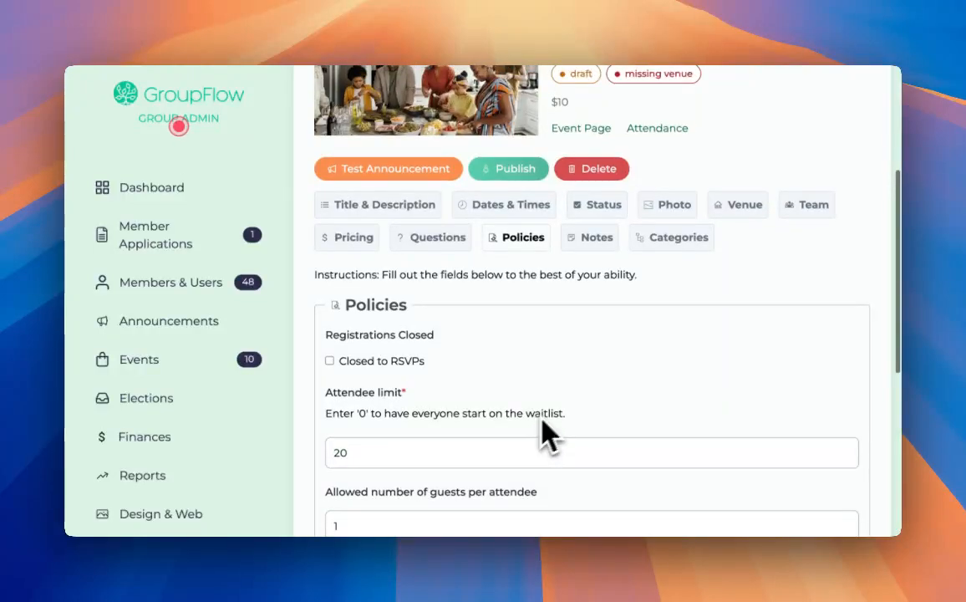
# Review the event's notes and its category settings, including public availability and the level tags.
pyautogui.click(597, 259)
pyautogui.scroll(-1, 652, 376)
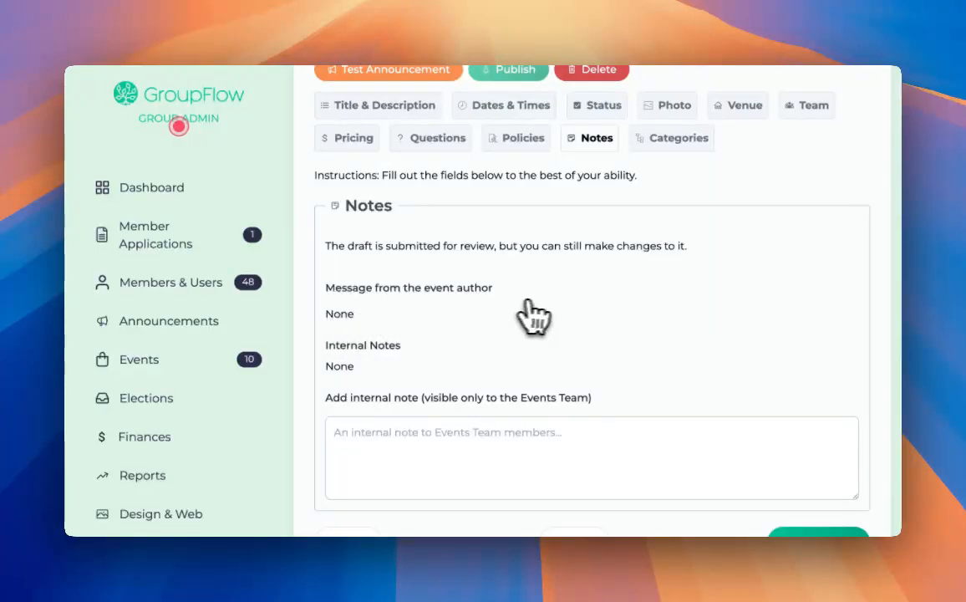
pyautogui.click(475, 470)
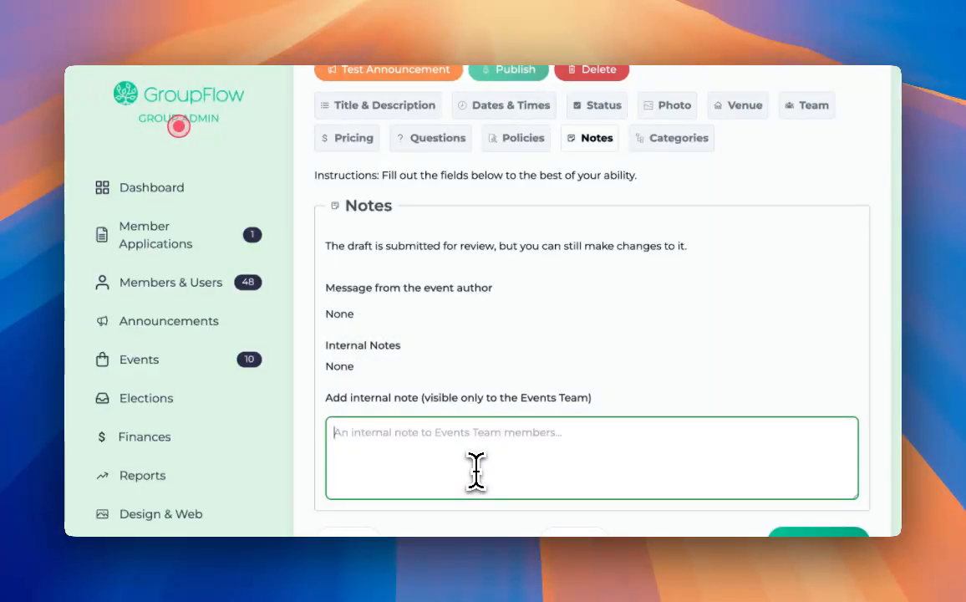
pyautogui.scroll(1, 626, 320)
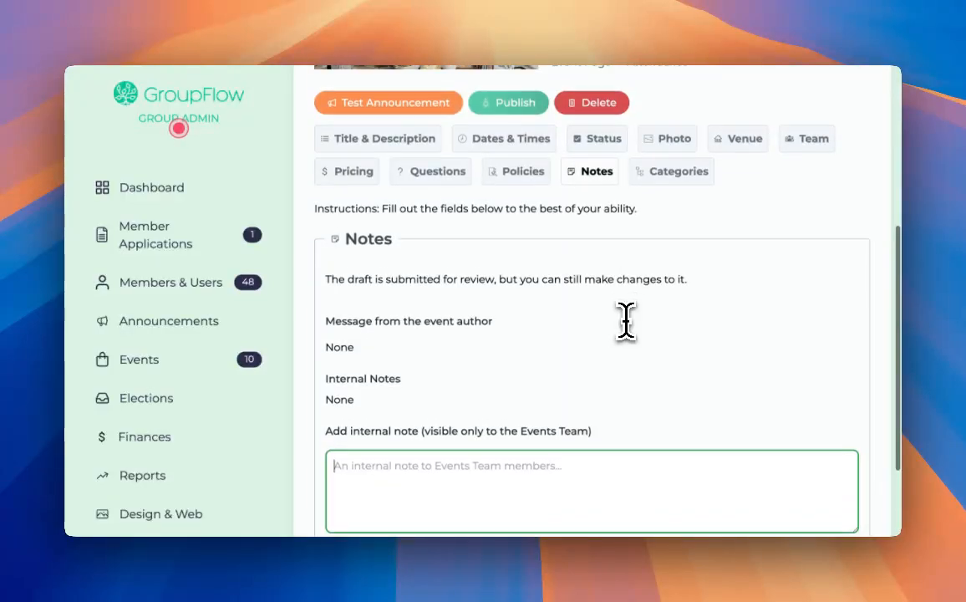
pyautogui.click(679, 171)
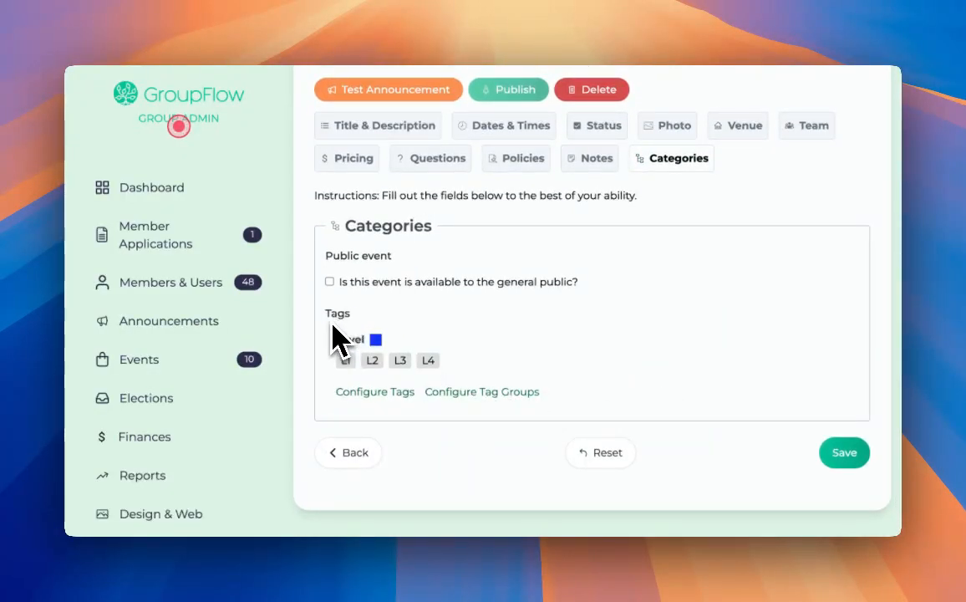
pyautogui.scroll(1, 579, 297)
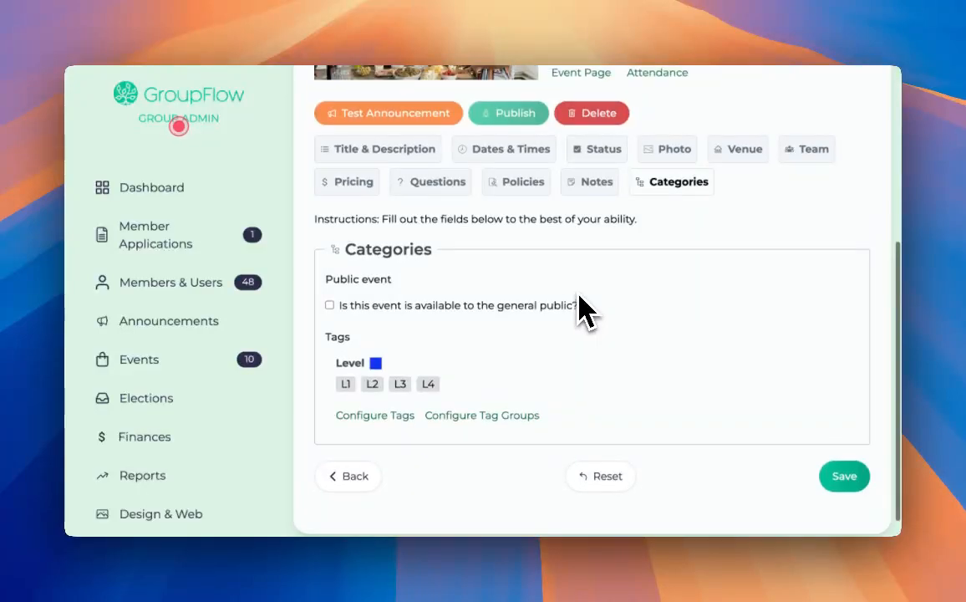
# Try to publish the event without an assigned venue.
pyautogui.scroll(5, 579, 309)
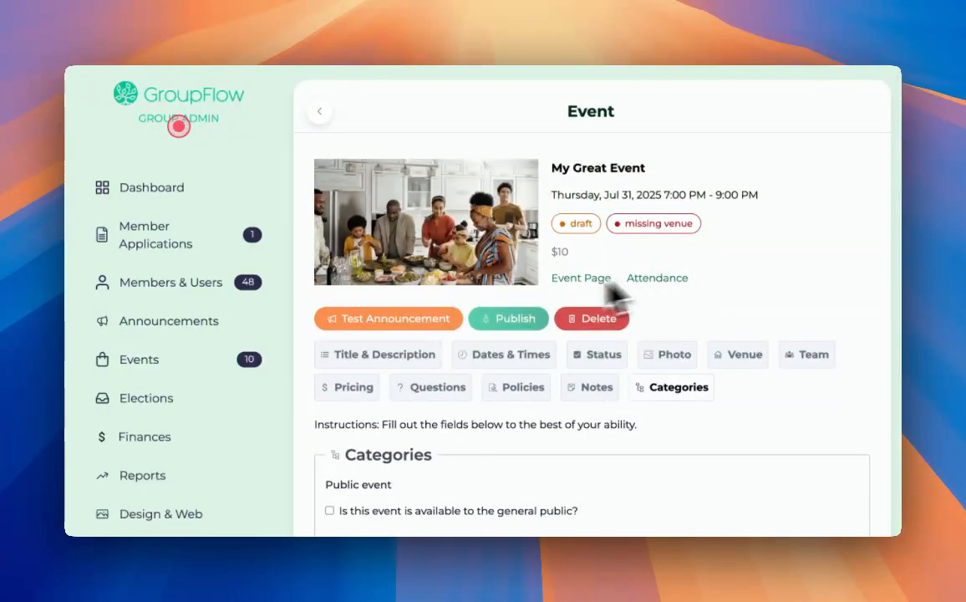
pyautogui.click(519, 325)
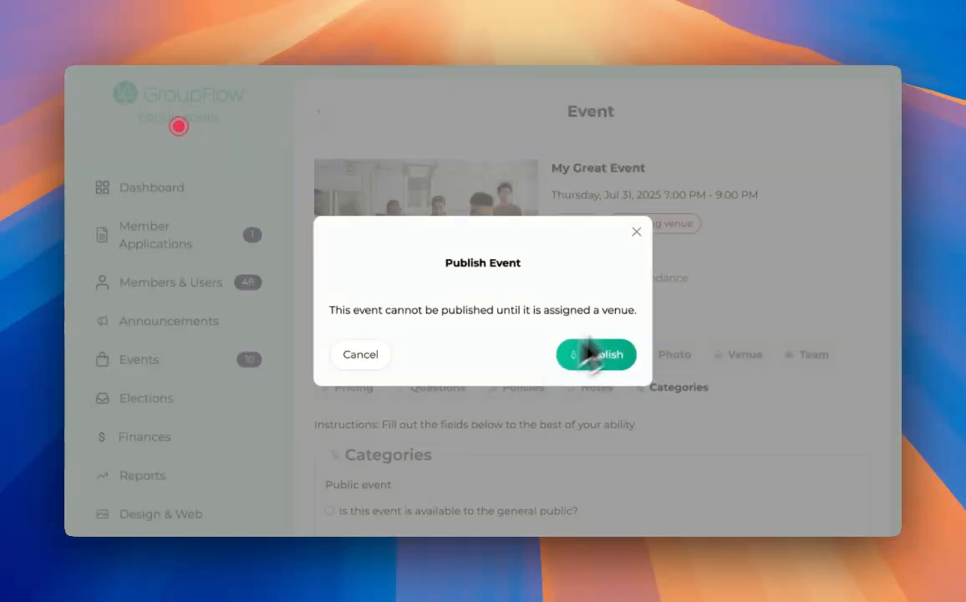
pyautogui.click(648, 242)
# Assign Friendly Vibes as the event's venue and save the venue settings.
pyautogui.scroll(-1, 653, 290)
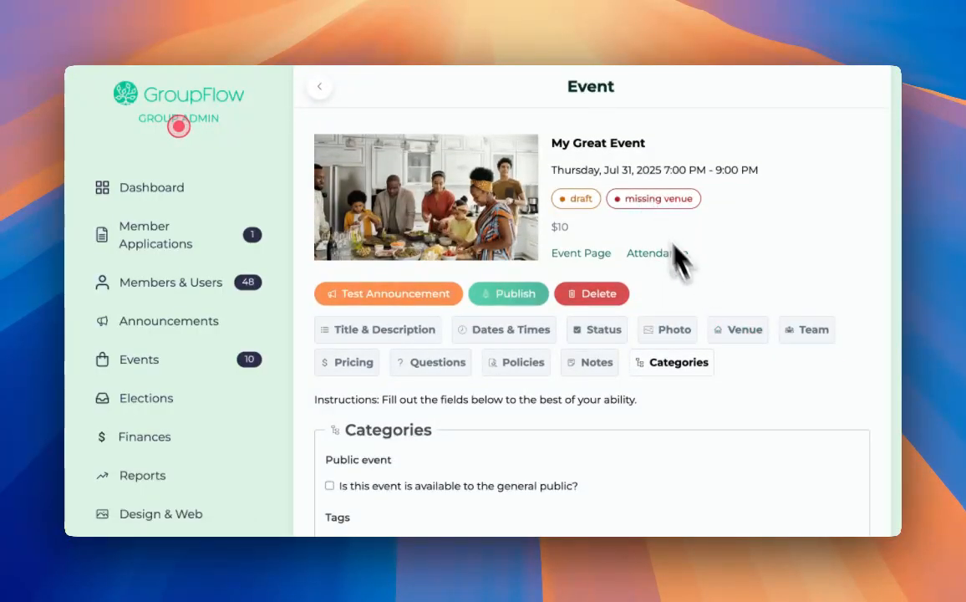
pyautogui.click(736, 334)
pyautogui.scroll(-4, 727, 368)
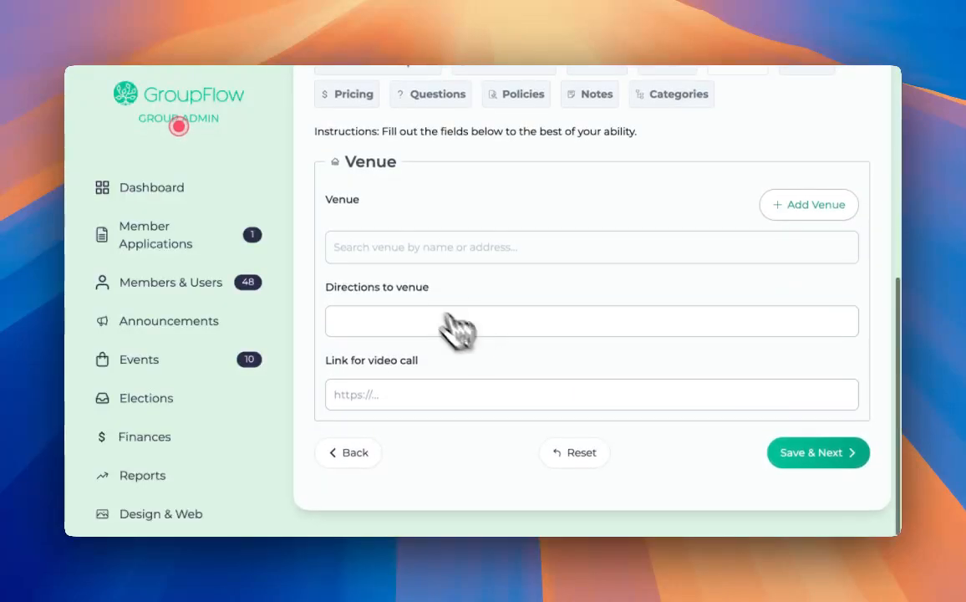
pyautogui.click(447, 249)
pyautogui.click(393, 300)
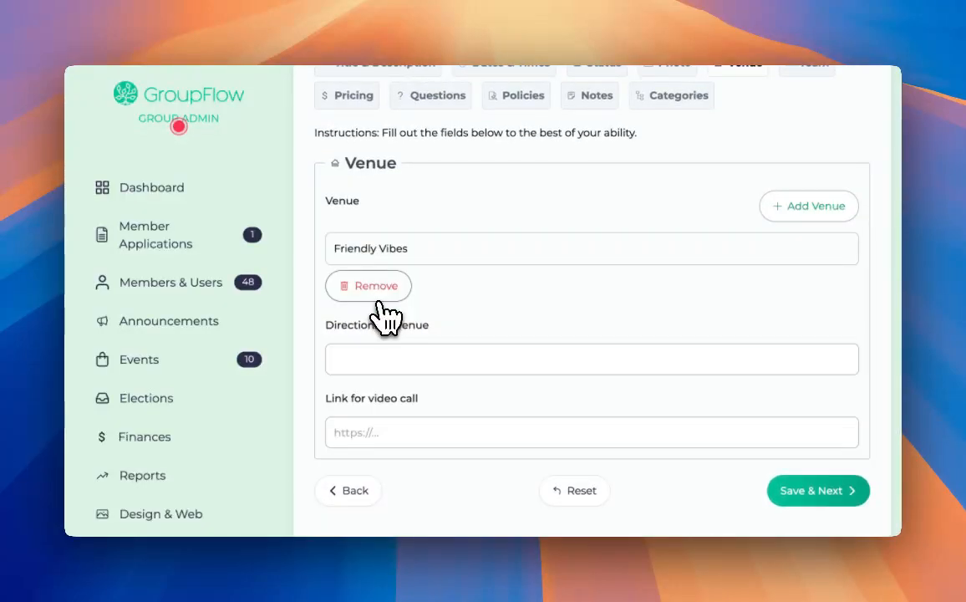
pyautogui.click(804, 492)
# Inspect the announcement option offered when publishing the event, and dismiss it without publishing.
pyautogui.scroll(4, 677, 408)
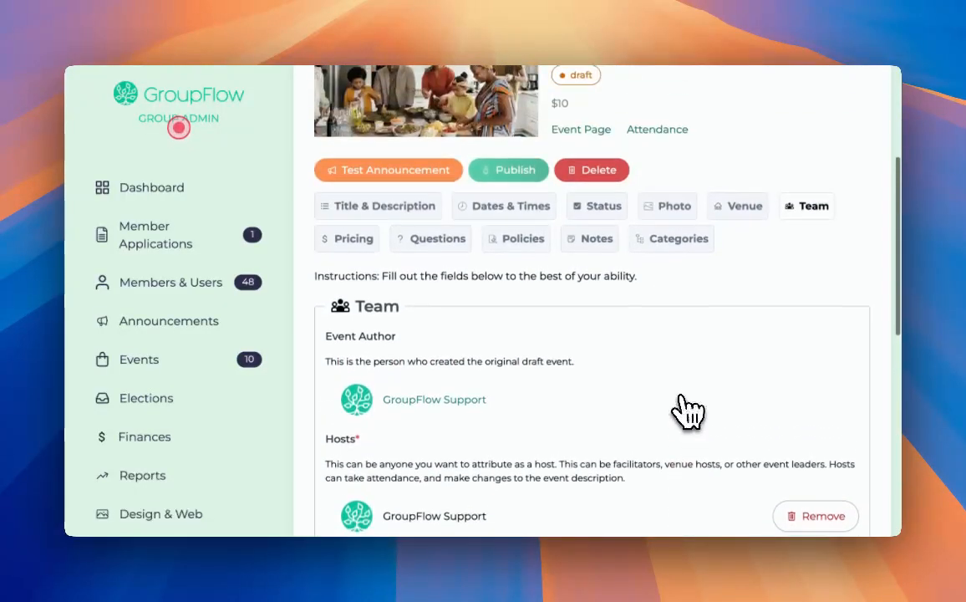
pyautogui.click(516, 208)
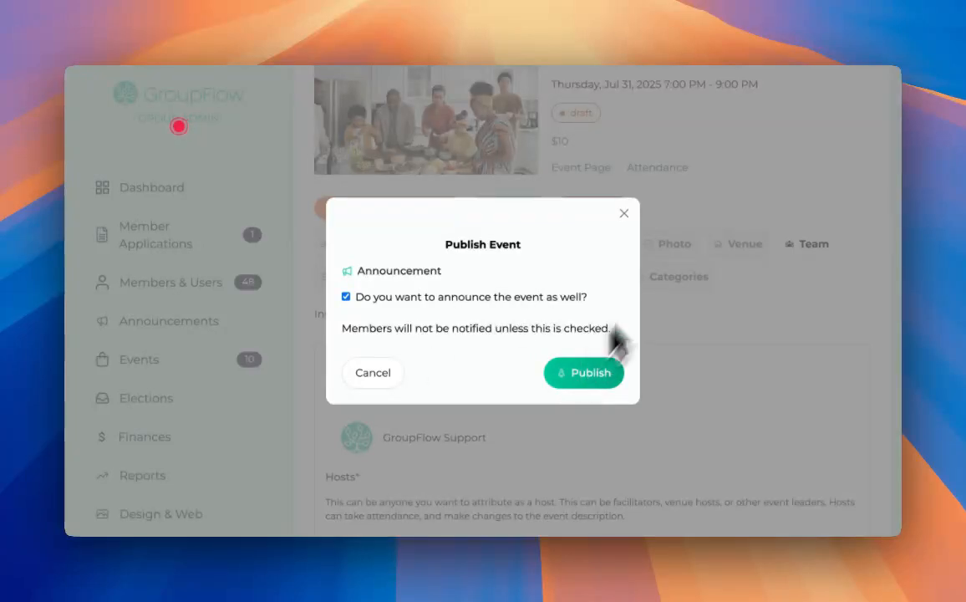
pyautogui.click(625, 214)
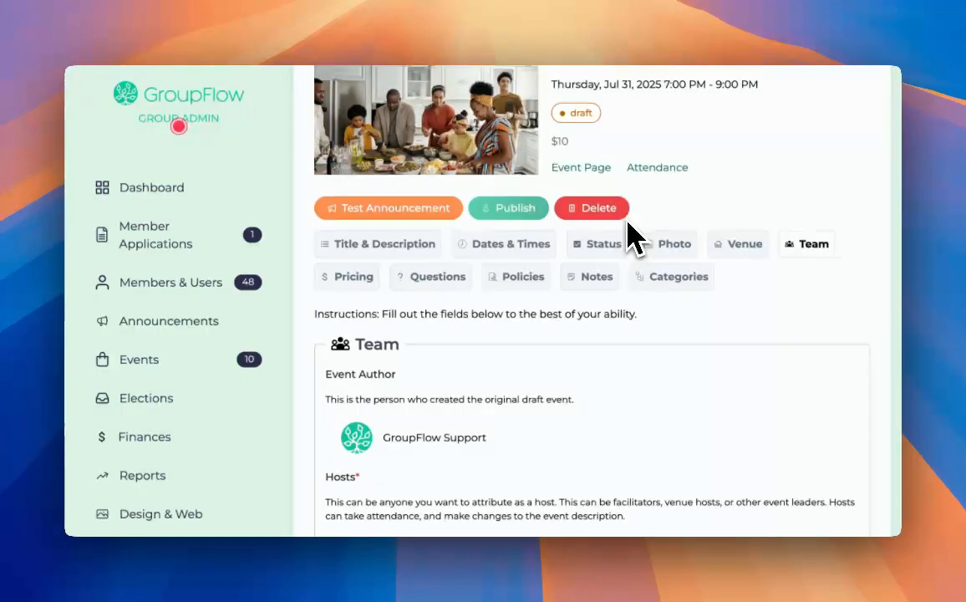
# Check what sending a test announcement for the event involves, without sending one.
pyautogui.click(370, 214)
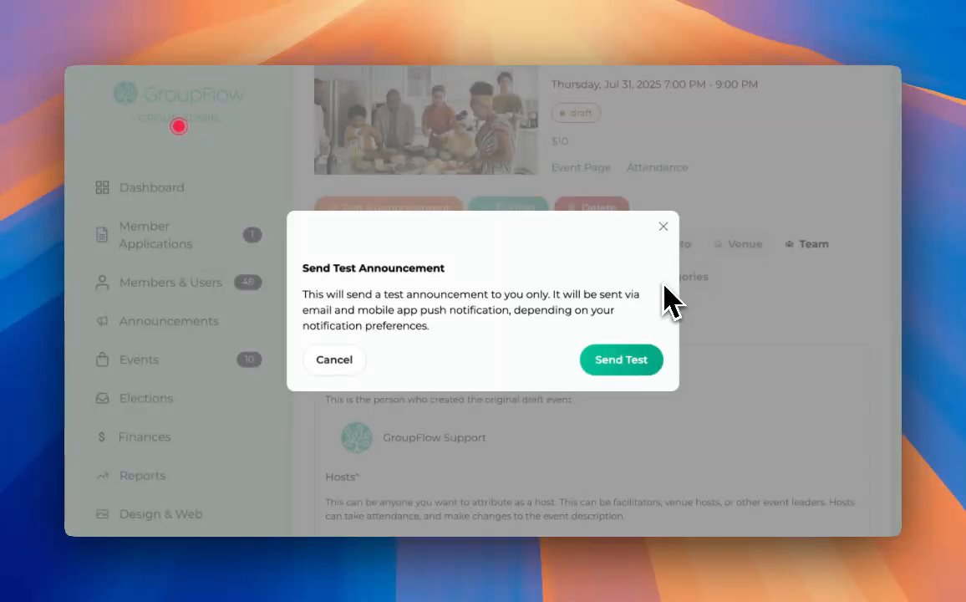
pyautogui.click(664, 227)
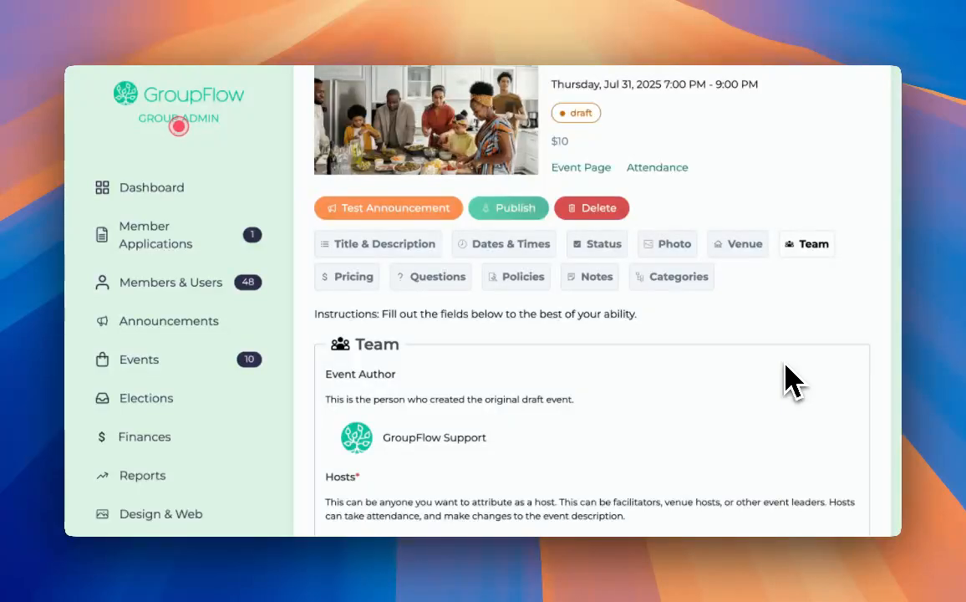
pyautogui.scroll(1, 789, 382)
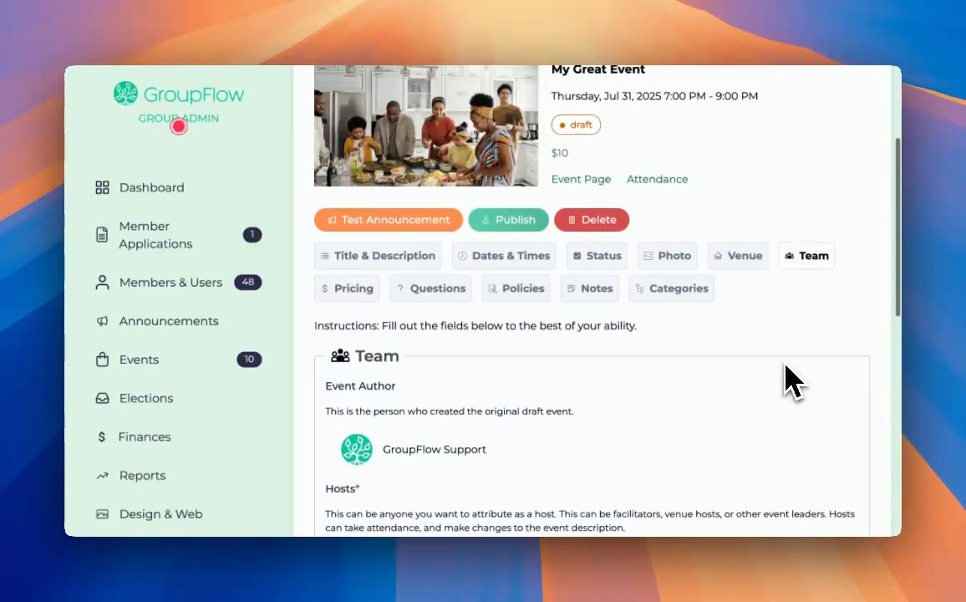